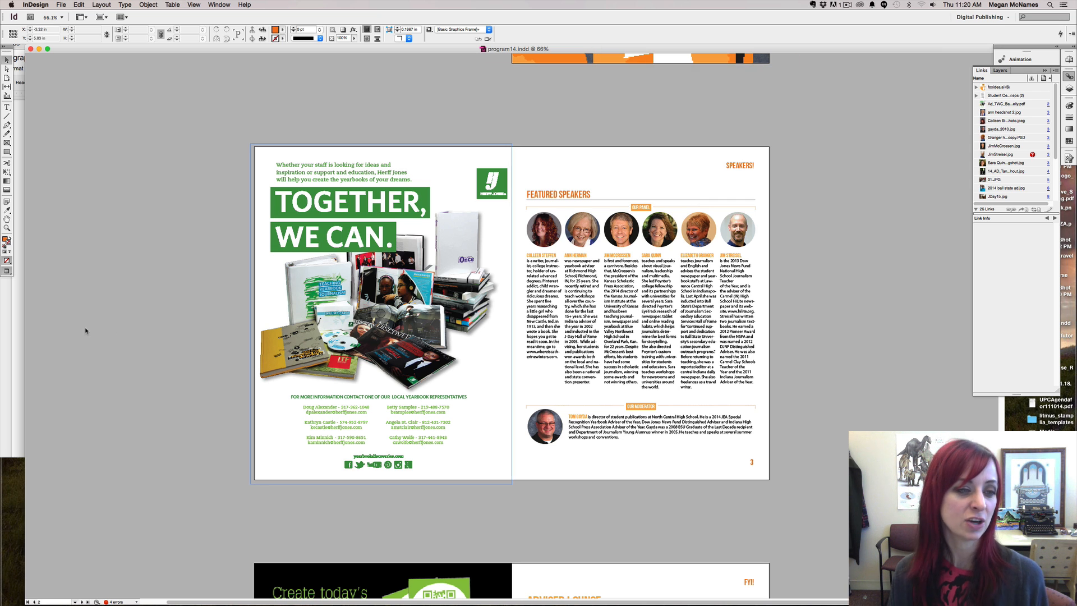
Bring the 'Checklist for preparing graphics for publication' Google Doc in front of InDesign
click(14, 353)
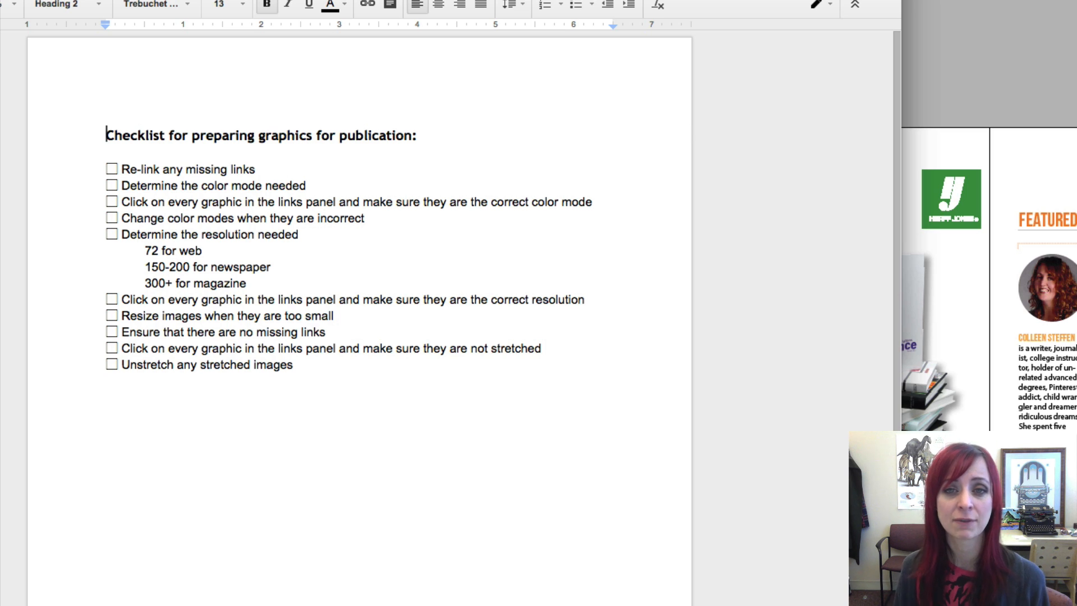
Return to the program14.indd yearbook spread in InDesign
click(988, 37)
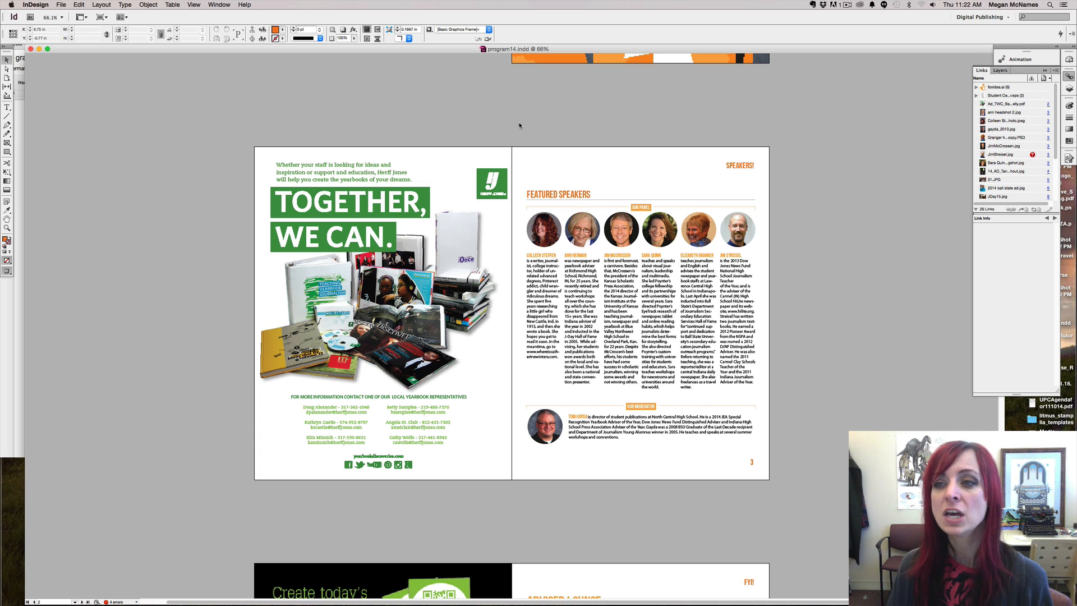
Switch InDesign to the [Essentials] workspace
click(219, 5)
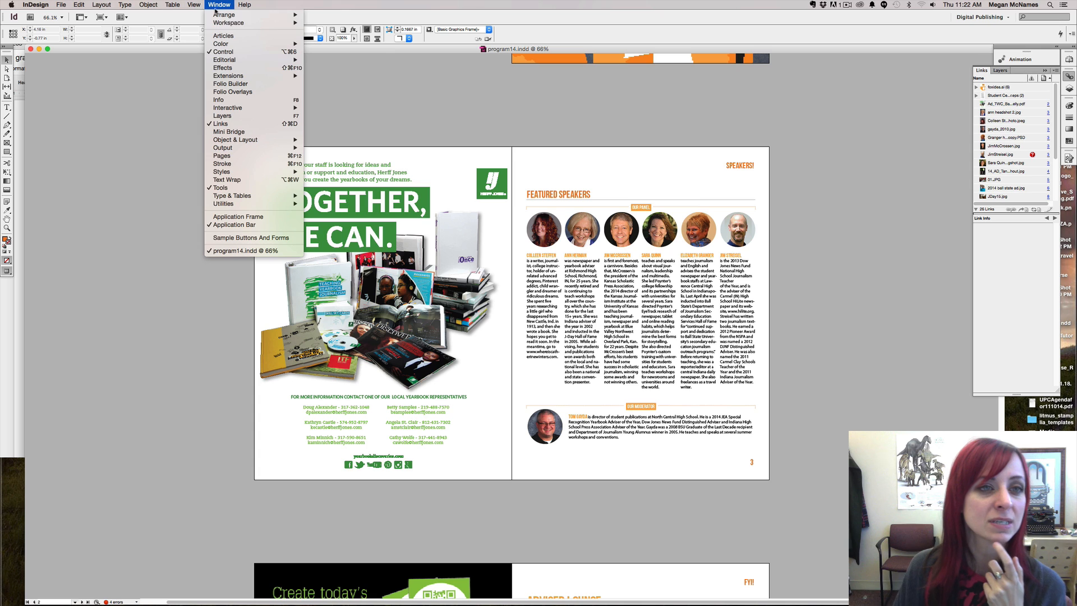
mouse_move(227, 23)
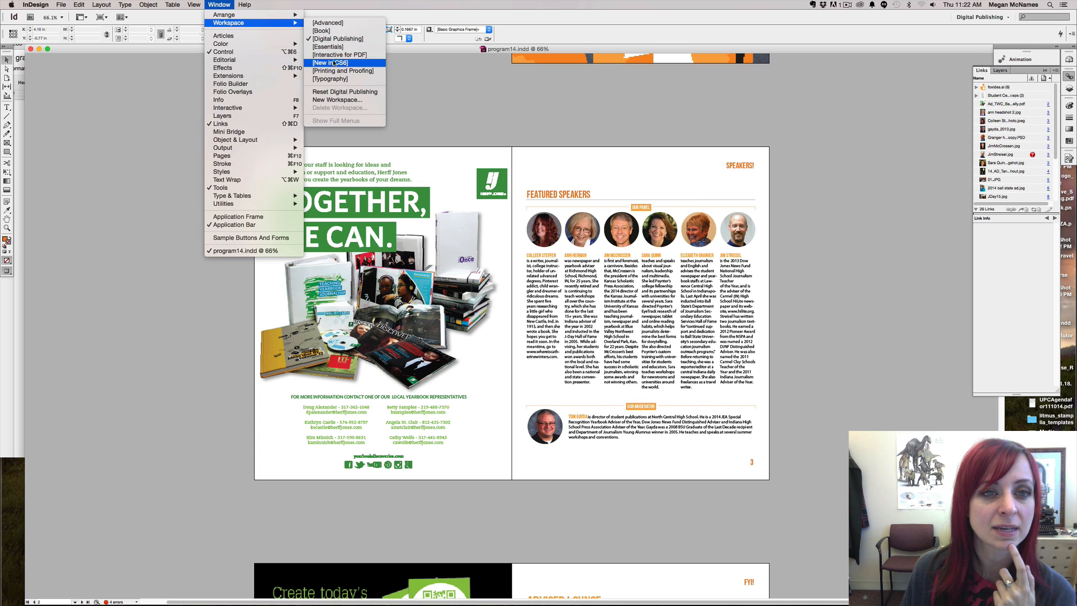
click(335, 47)
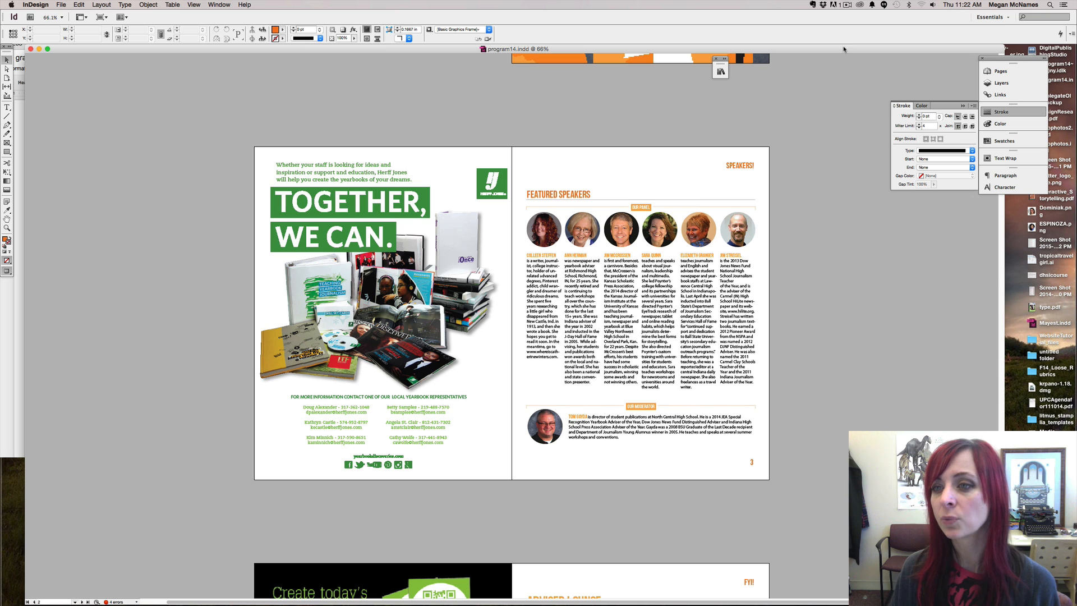
Collapse the Stroke panel, pull the panel dock out, and show the Links panel
click(963, 106)
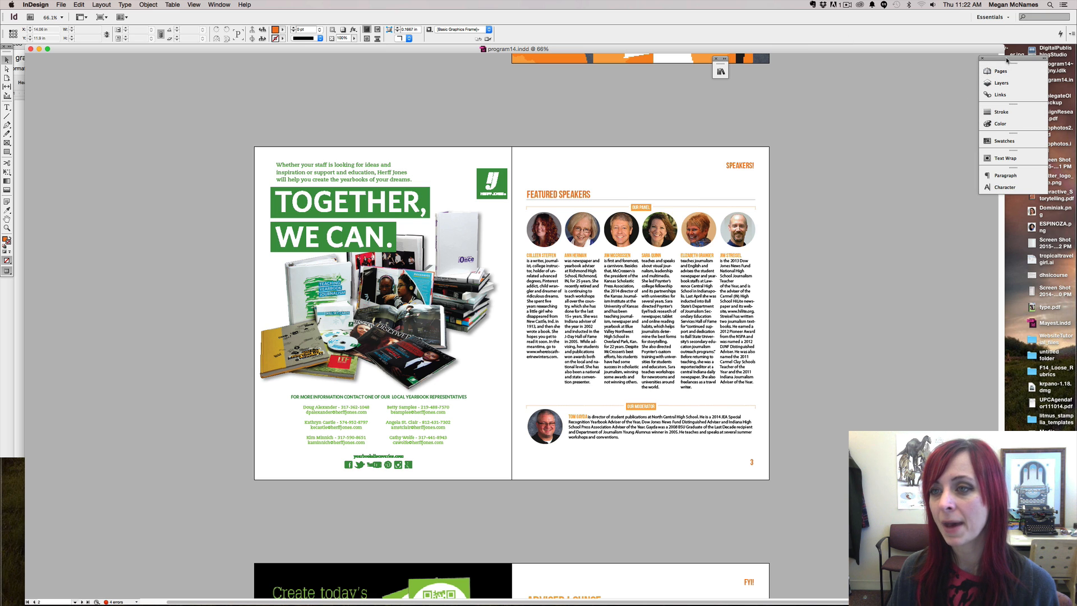
mouse_move(979, 95)
mouse_down()
mouse_move(822, 115)
mouse_move(808, 154)
mouse_up()
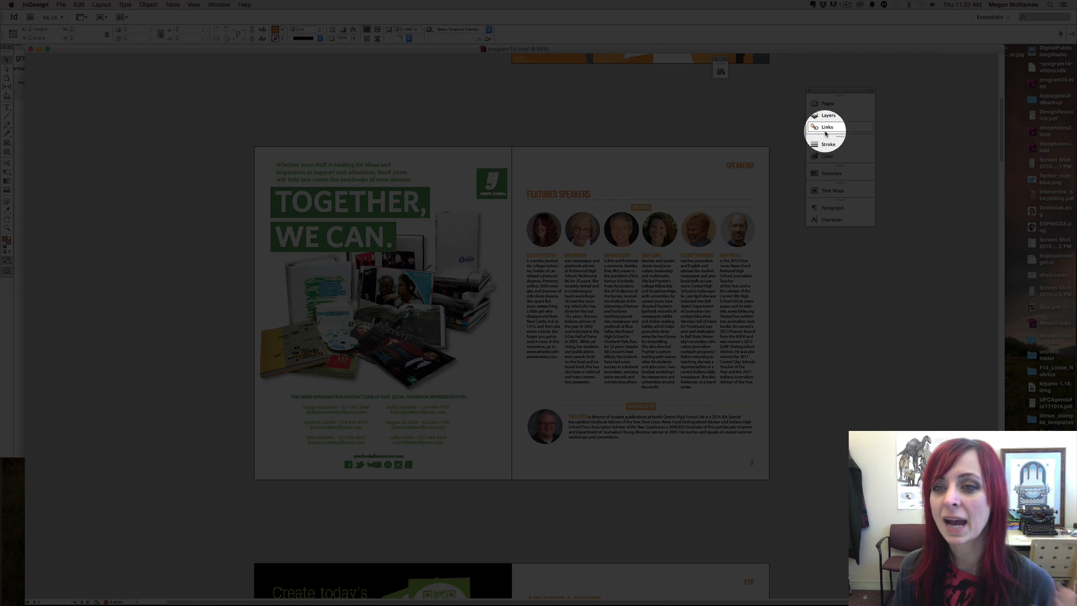
click(829, 127)
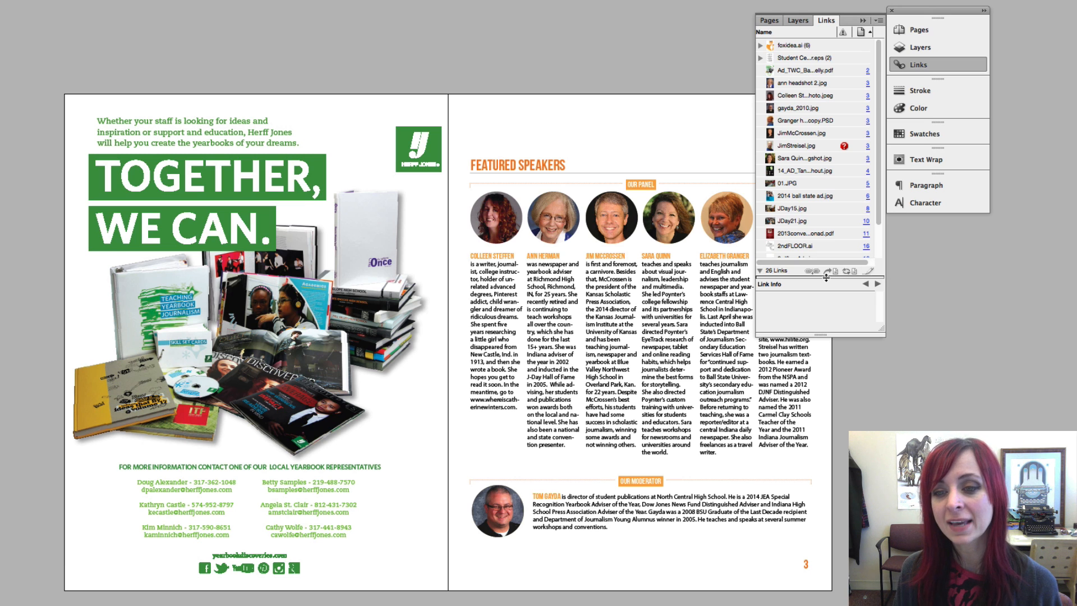
drag(826, 276, 823, 408)
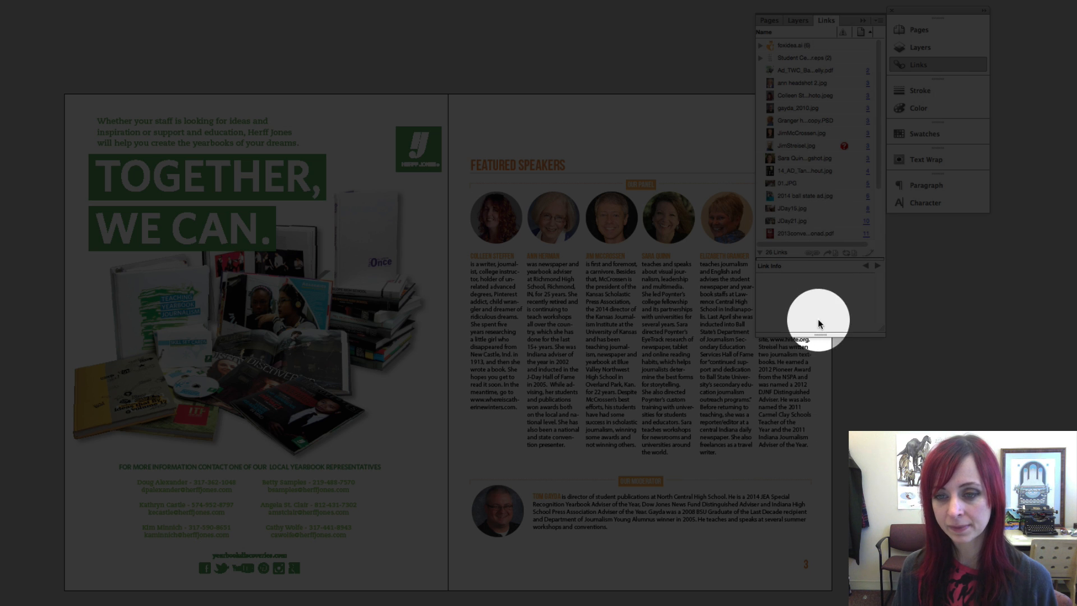
drag(820, 331, 823, 433)
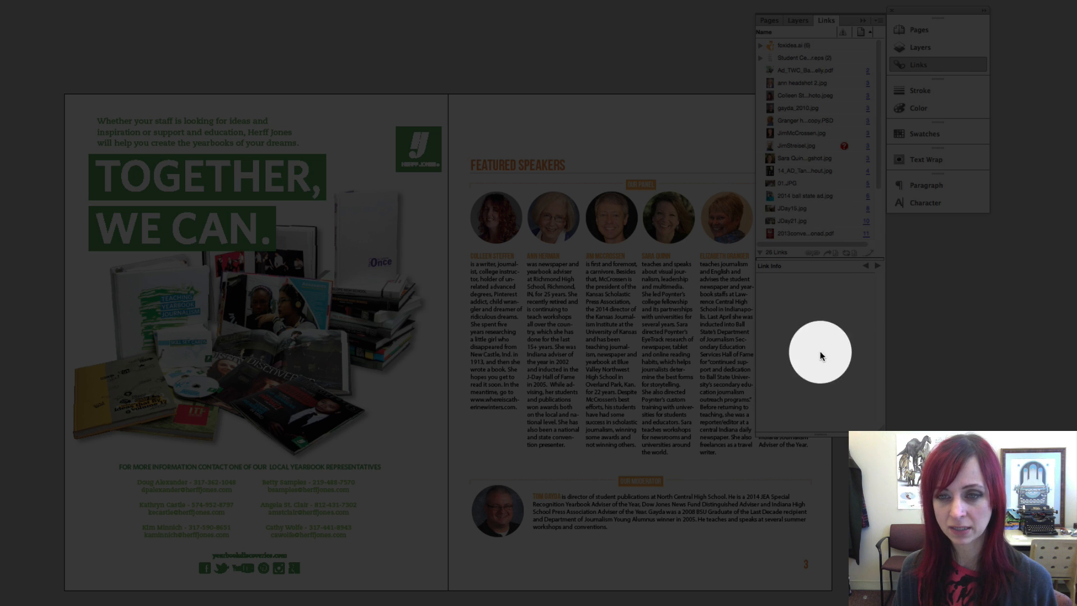
drag(821, 260, 823, 312)
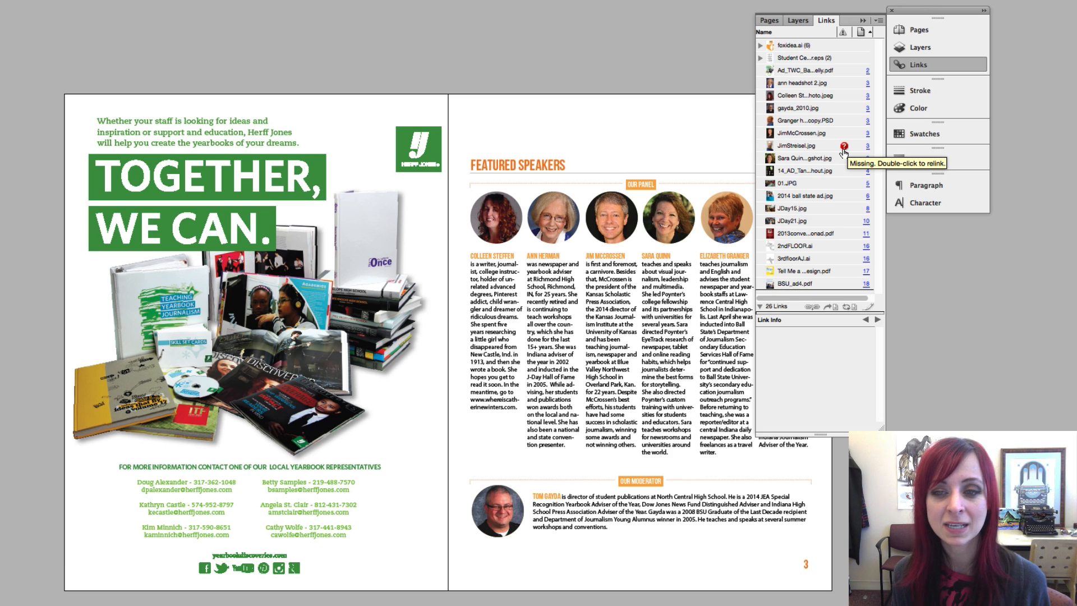
click(863, 21)
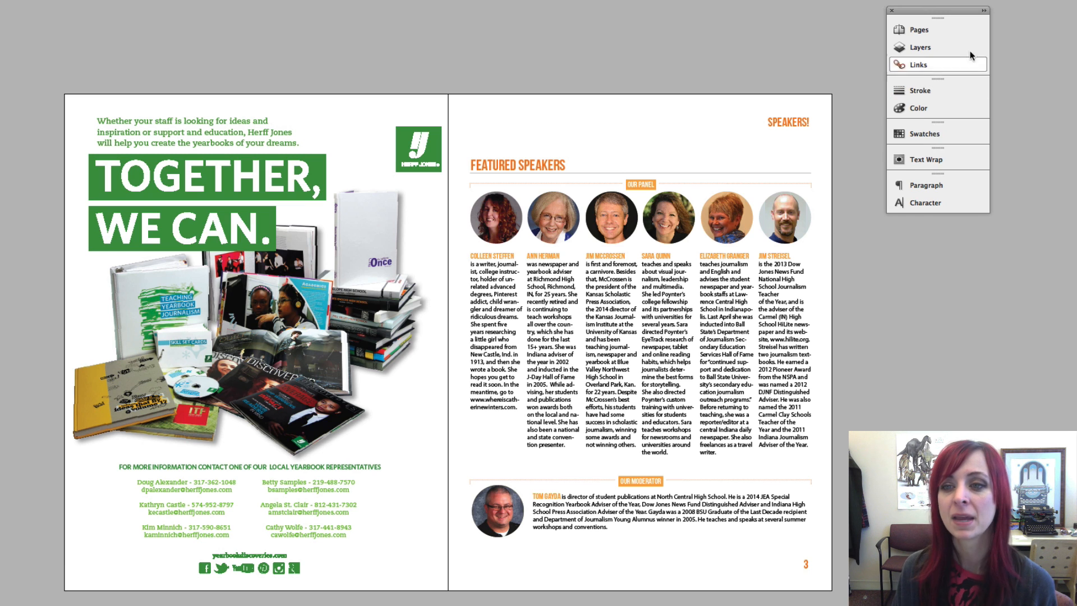
click(917, 64)
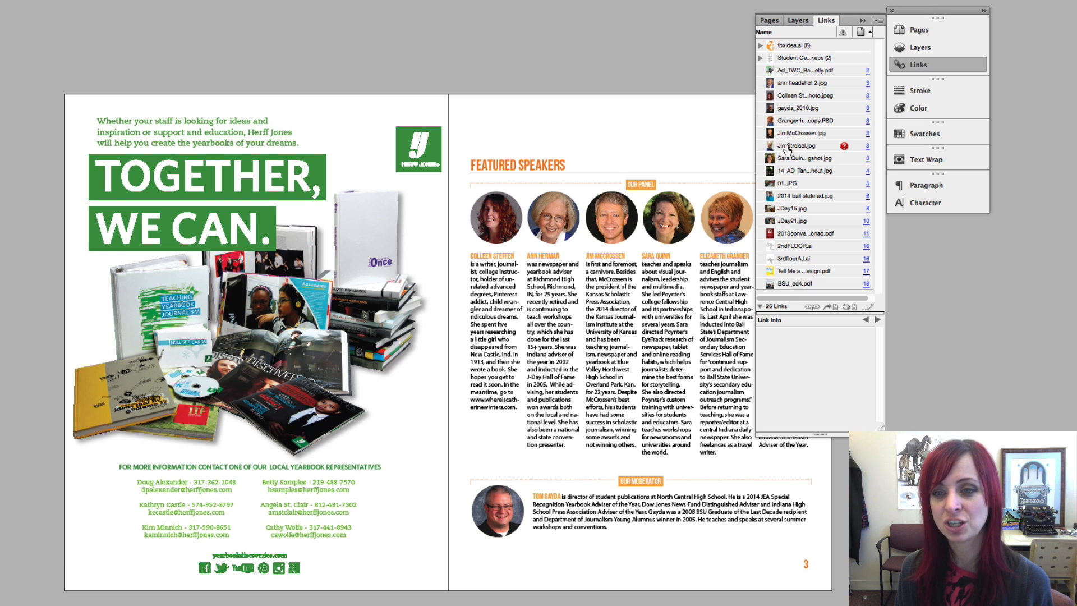
double_click(843, 147)
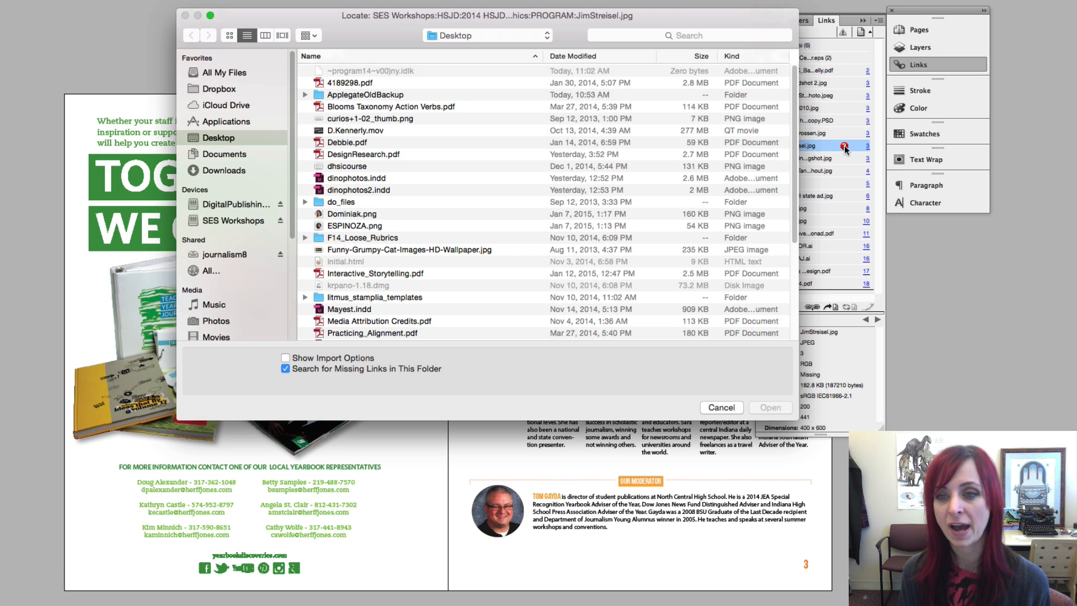
click(689, 35)
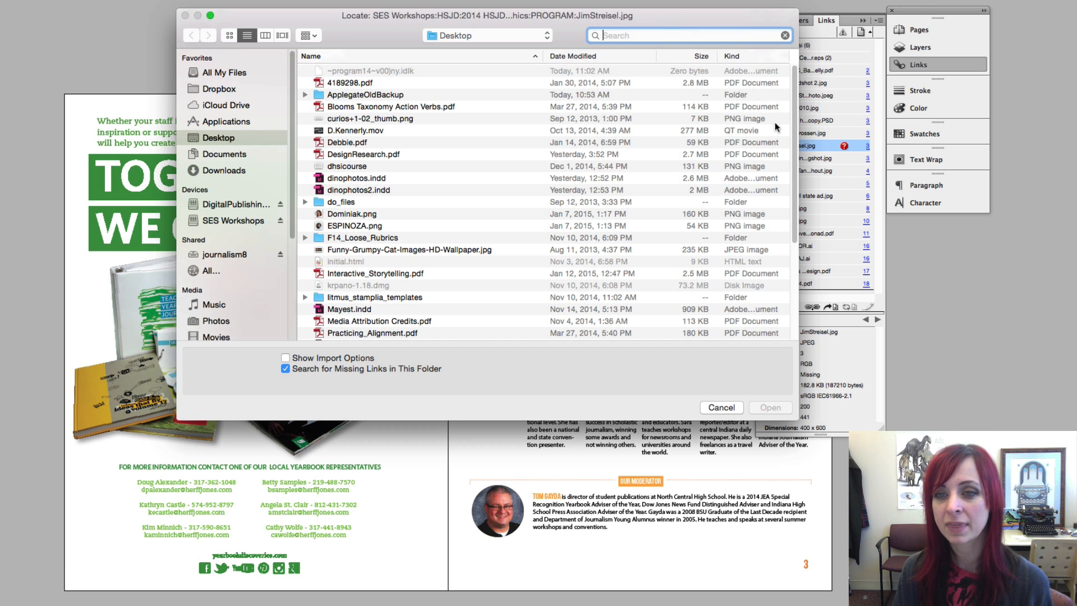
drag(749, 25, 706, 28)
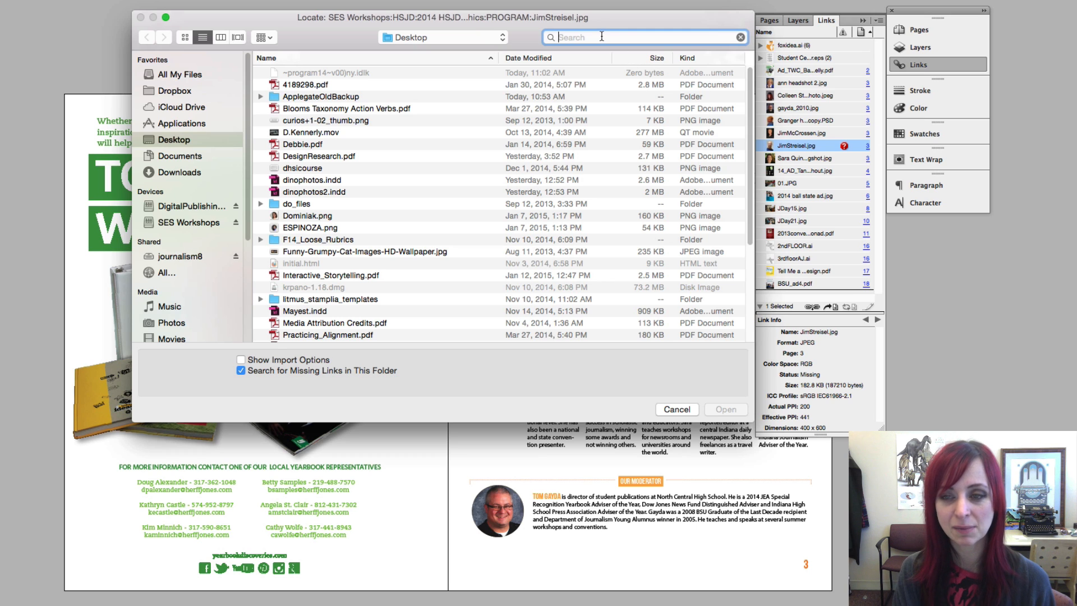
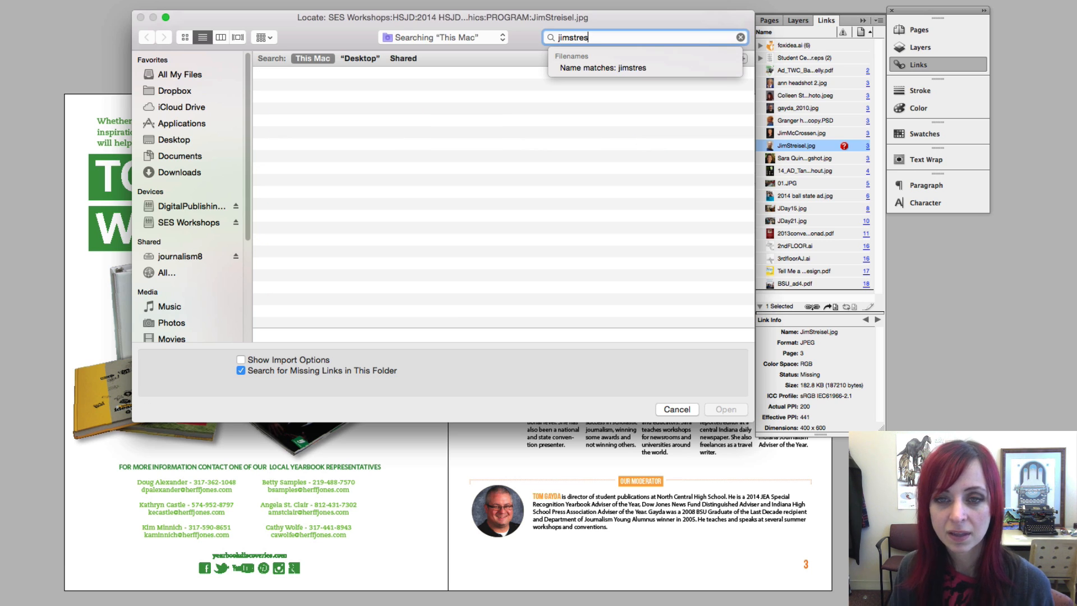
click(417, 58)
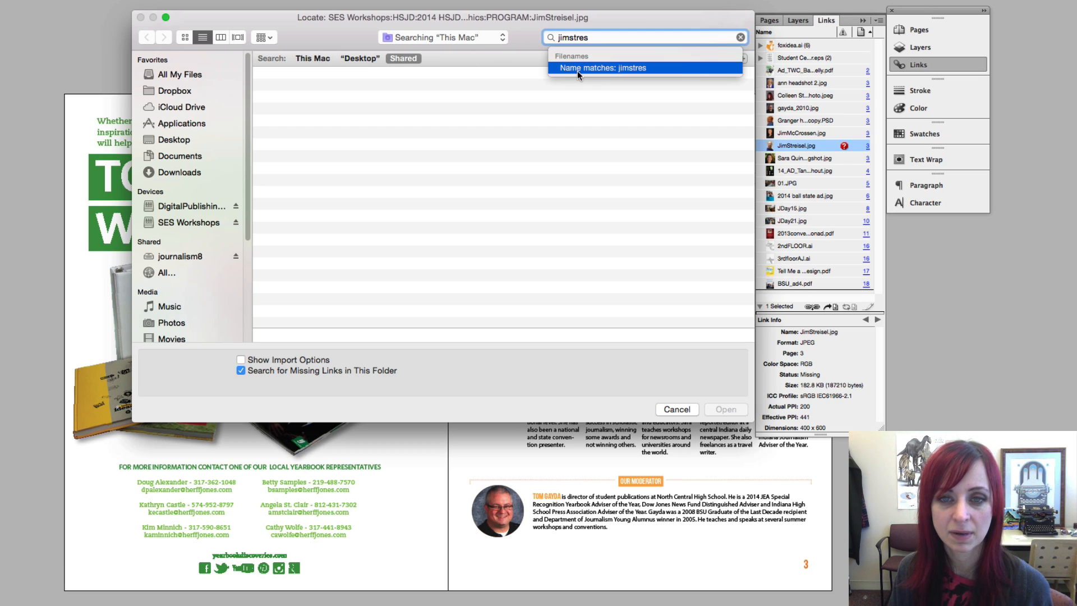
drag(604, 37, 550, 38)
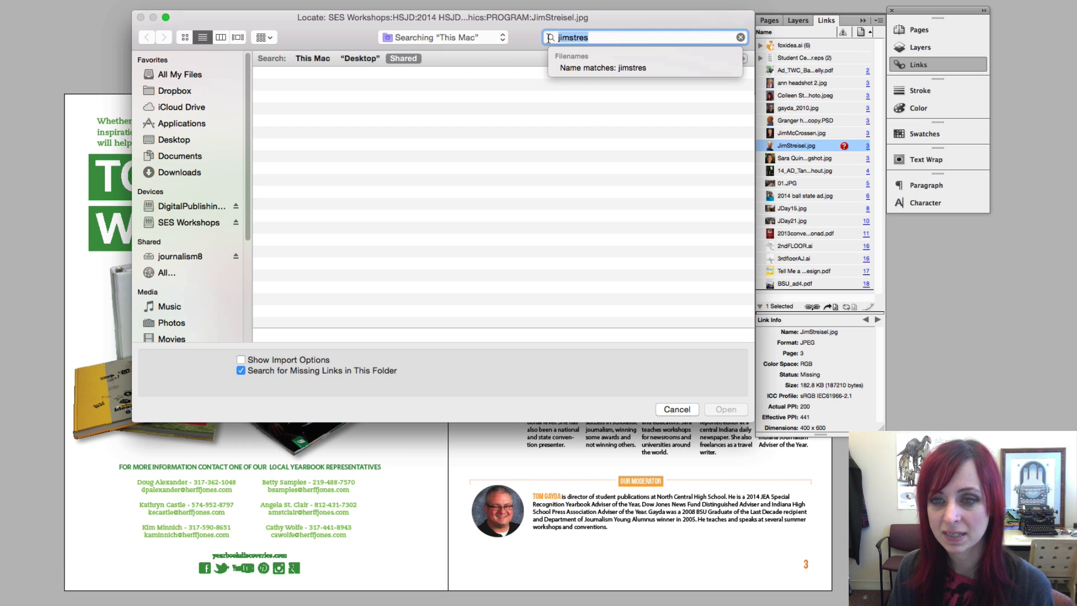
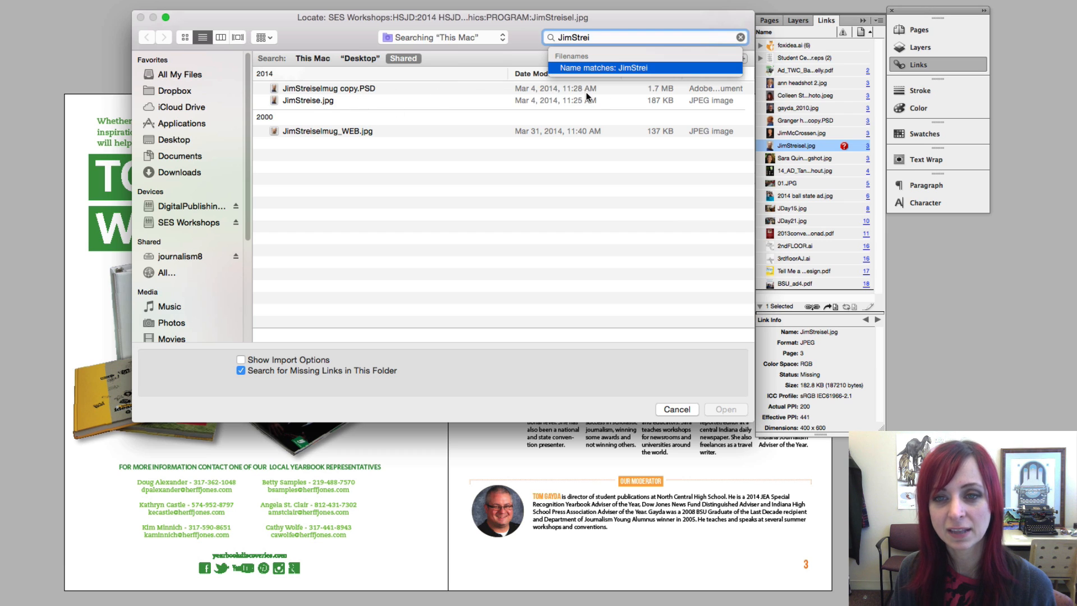
click(382, 89)
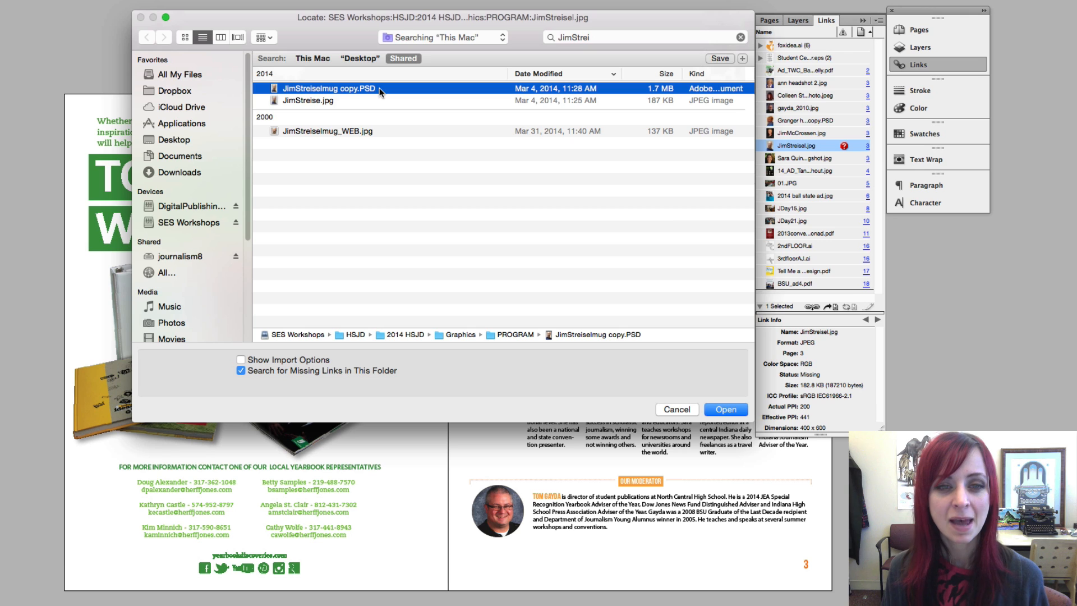
click(342, 101)
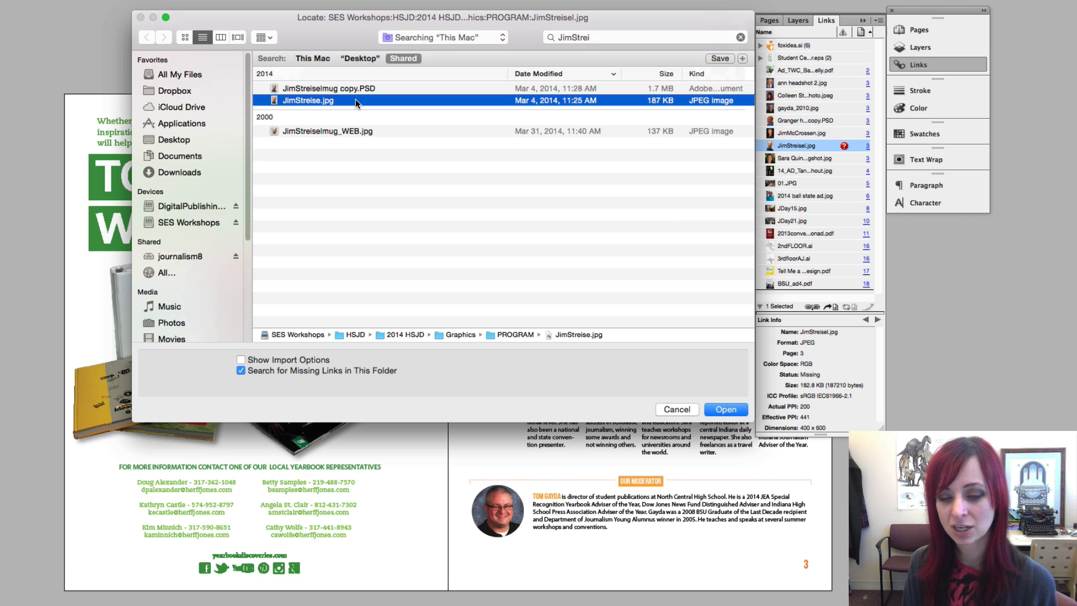
key(space)
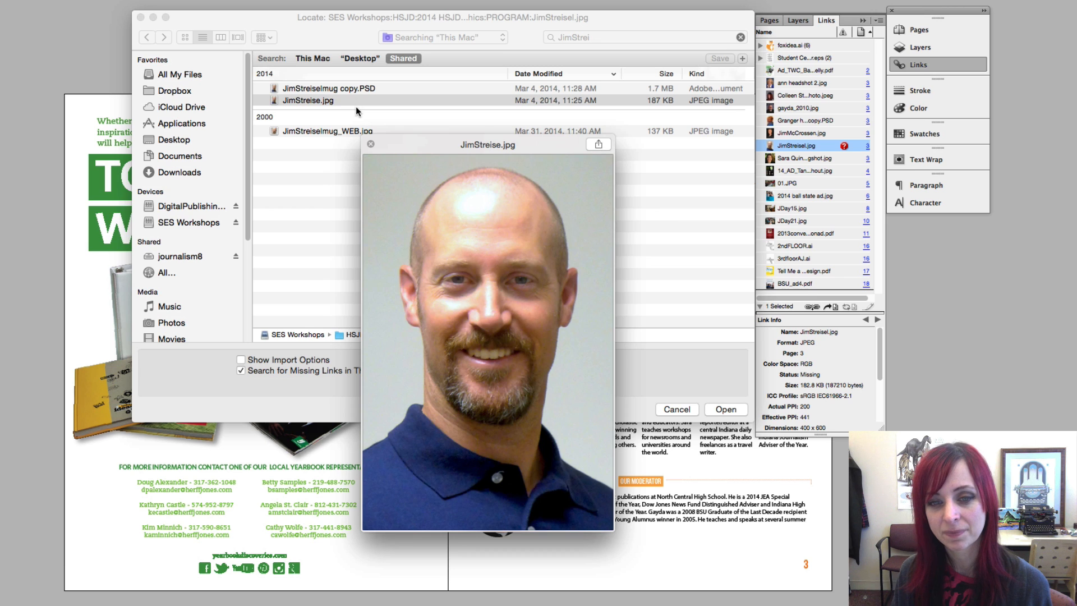
key(space)
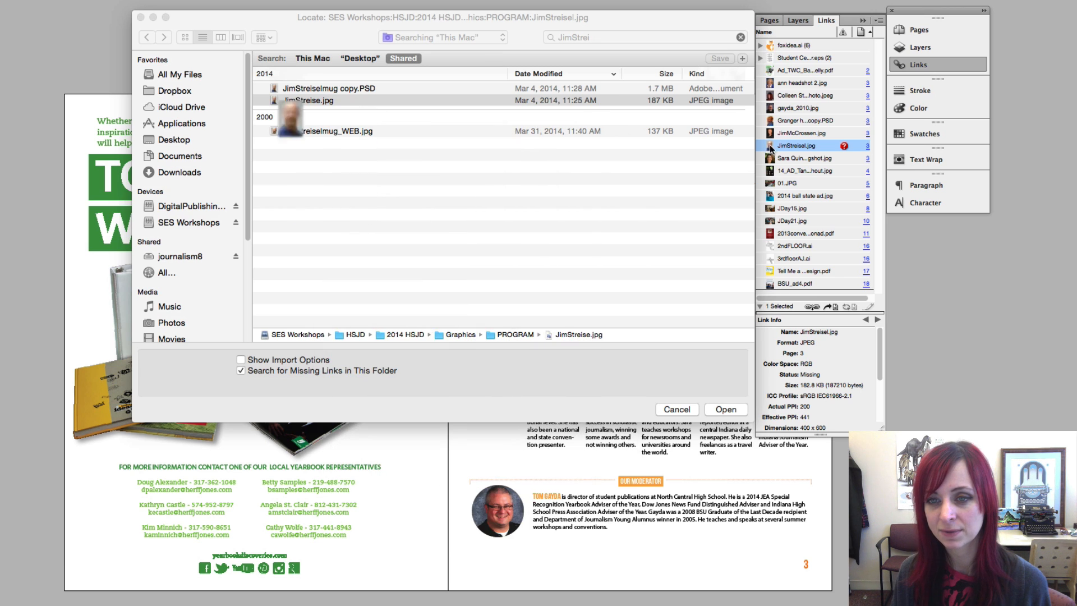
click(727, 410)
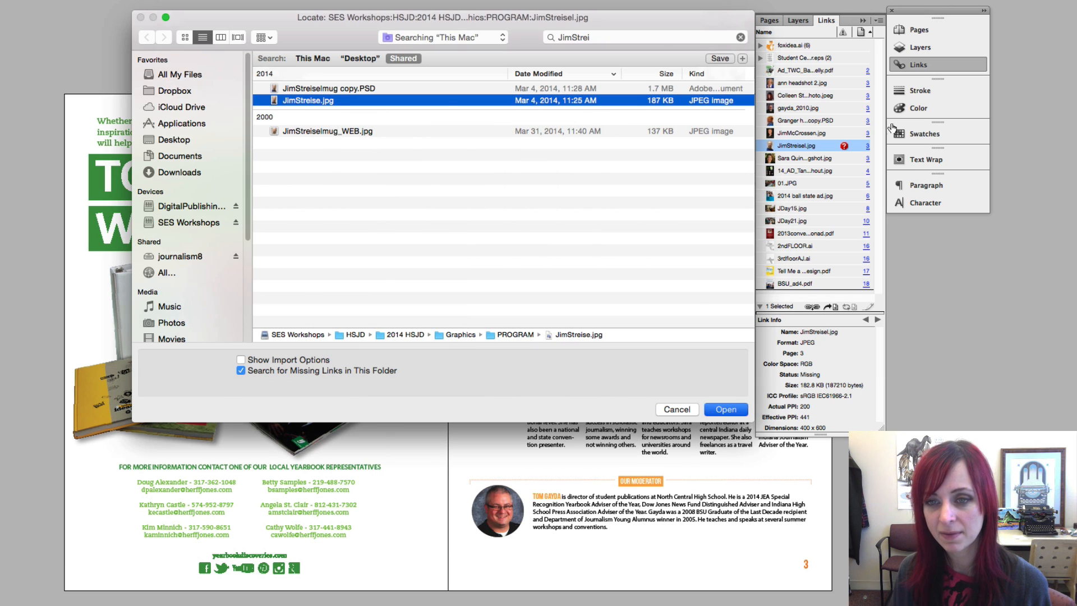
click(863, 20)
click(796, 231)
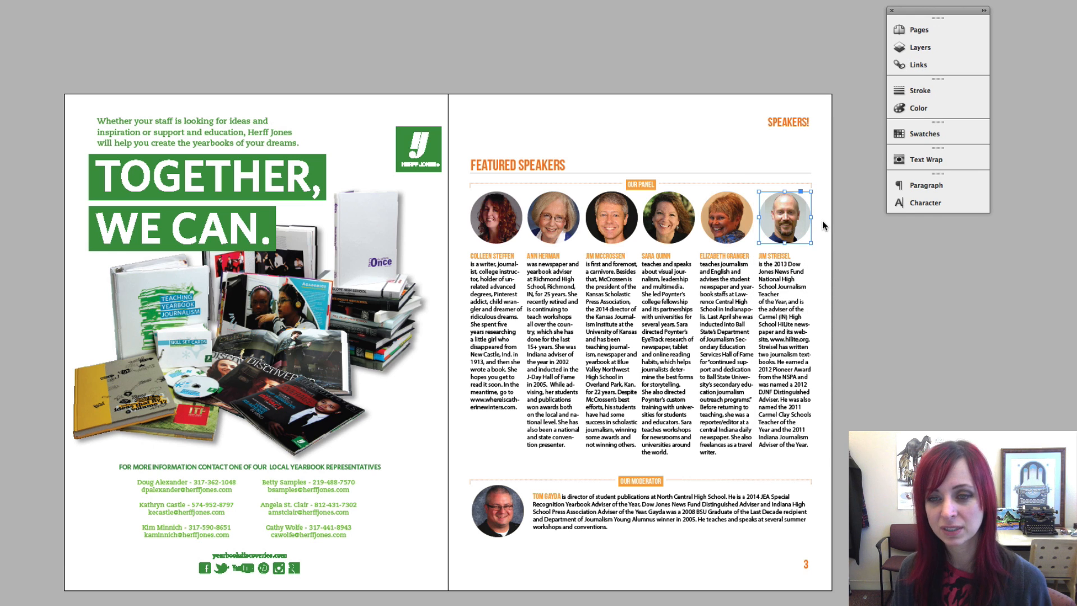
click(934, 66)
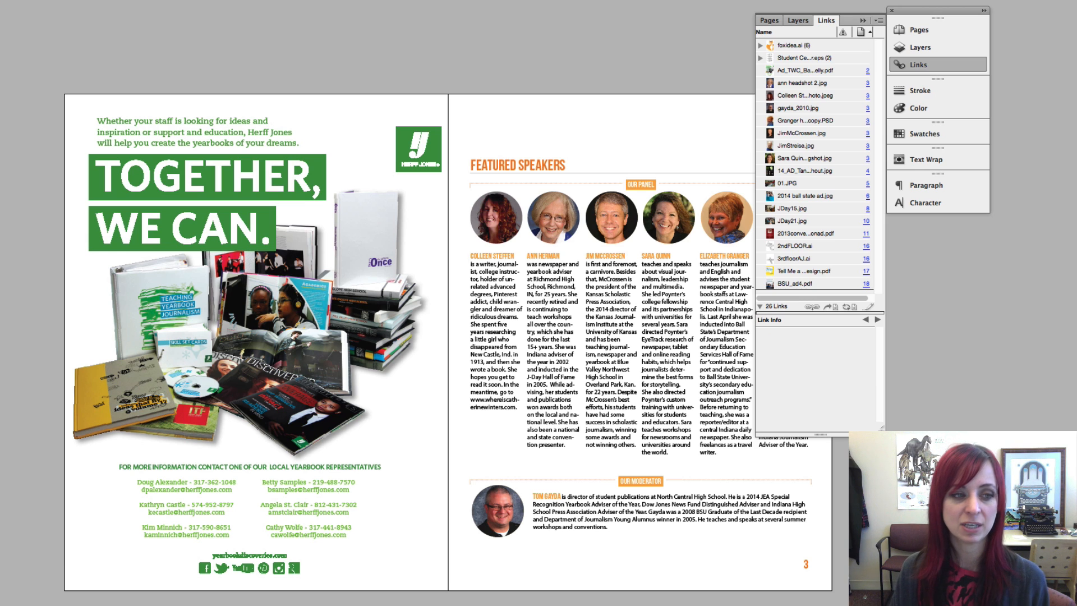
key(super+Tab)
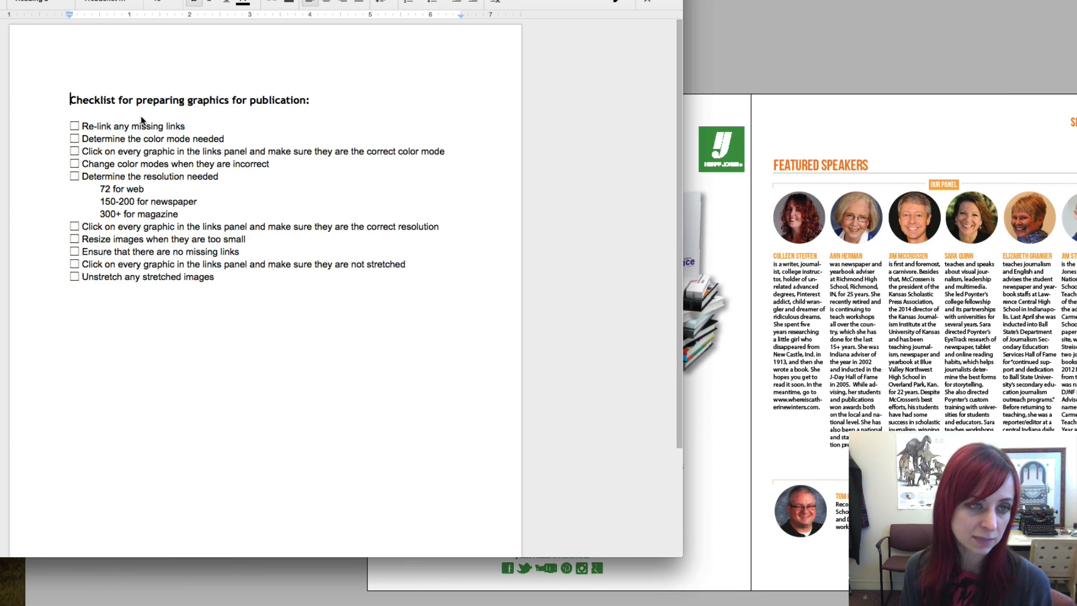
click(75, 127)
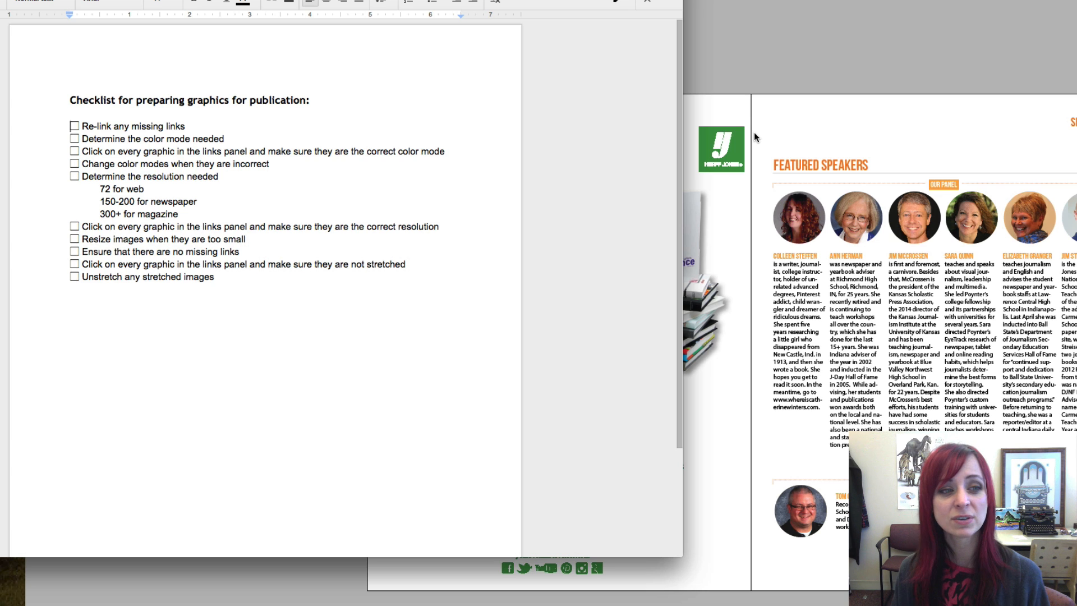
drag(167, 153, 314, 155)
click(856, 121)
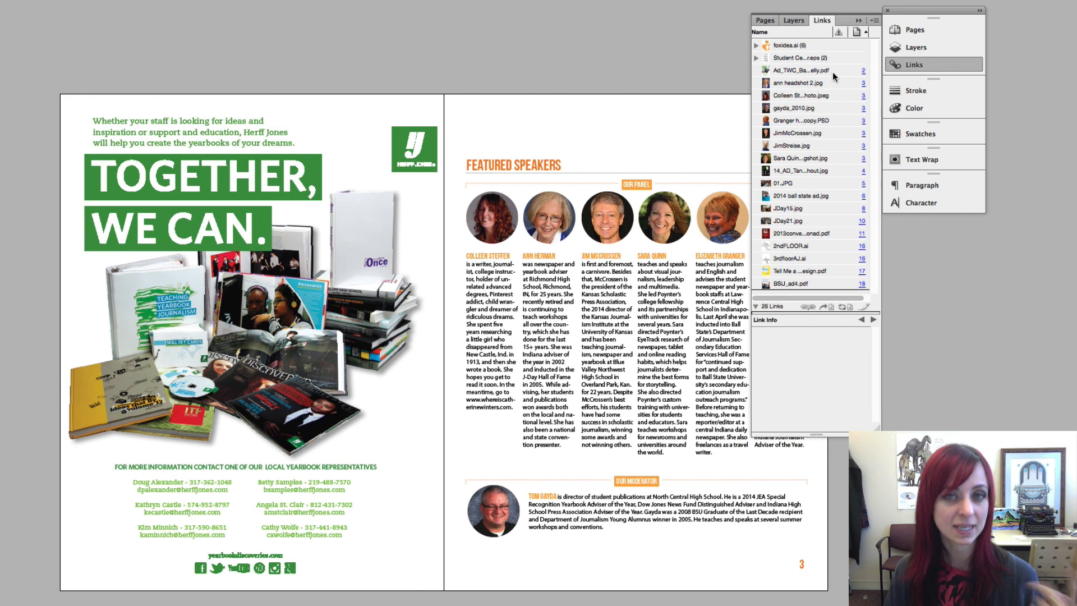
Compare link info for foxidea.ai, Student Center.eps and the ad PDF, ending on ann headshot 2.jpg
click(794, 47)
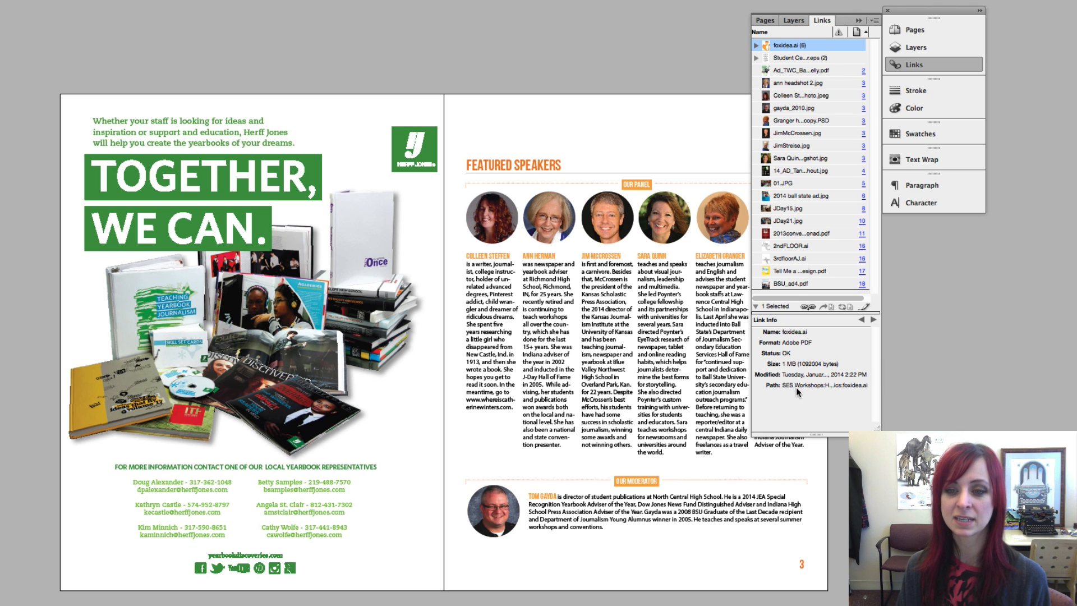
click(797, 59)
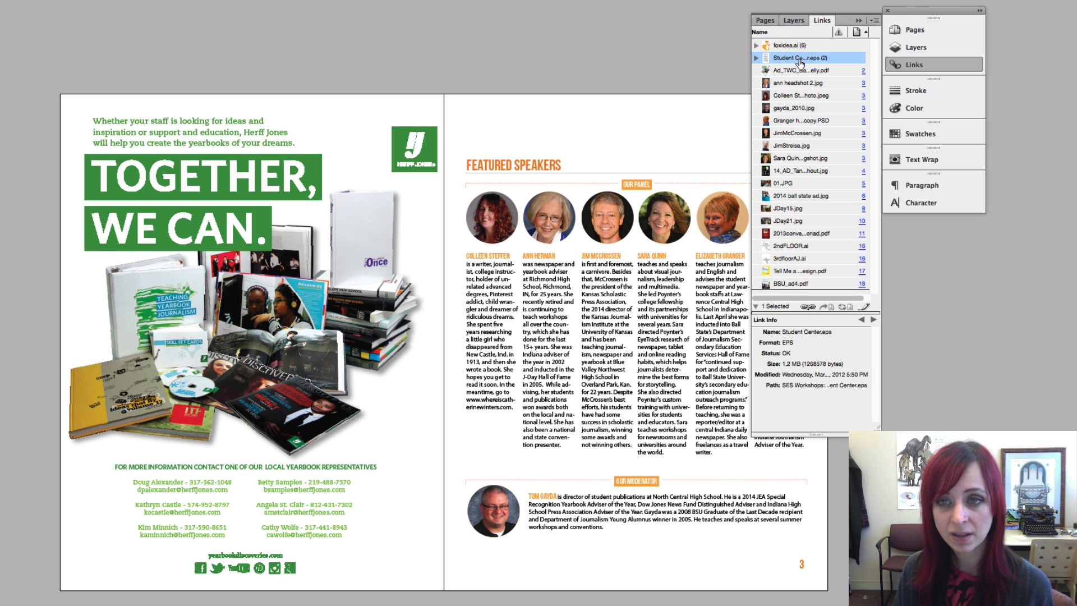
click(800, 47)
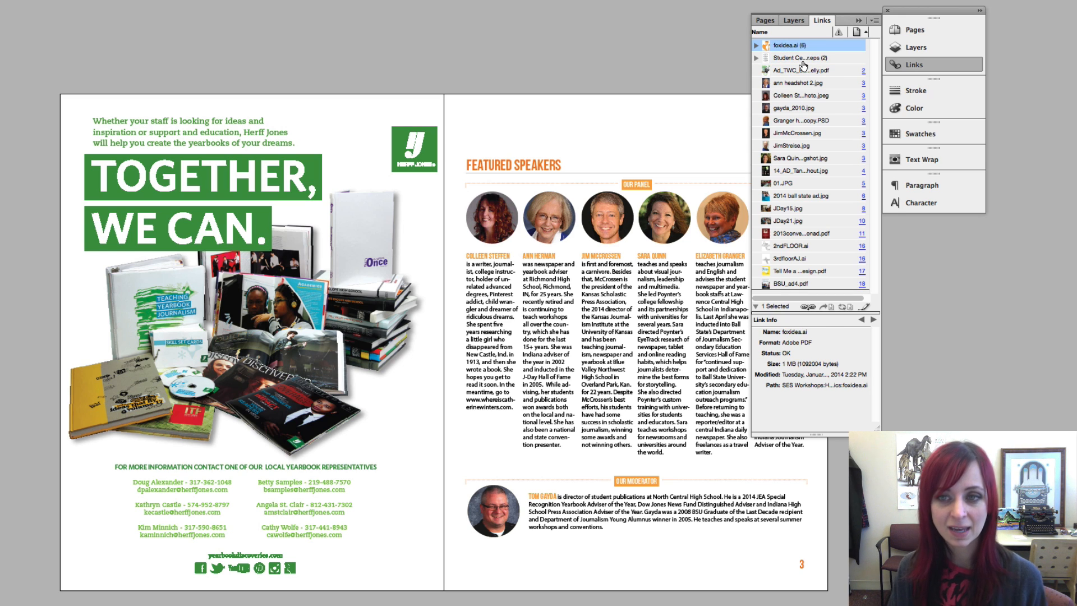
click(803, 61)
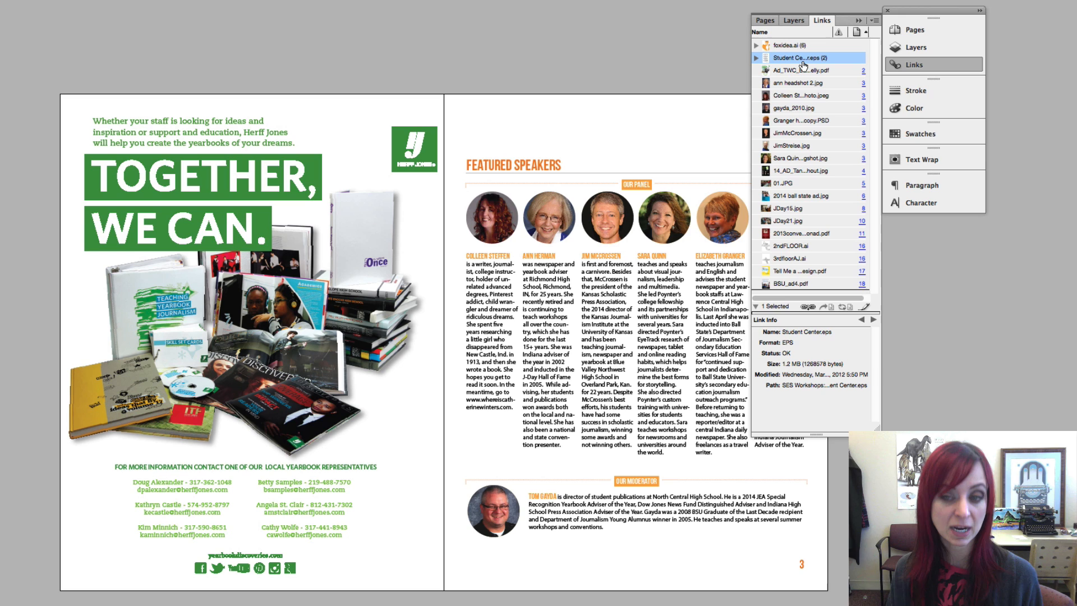
click(797, 71)
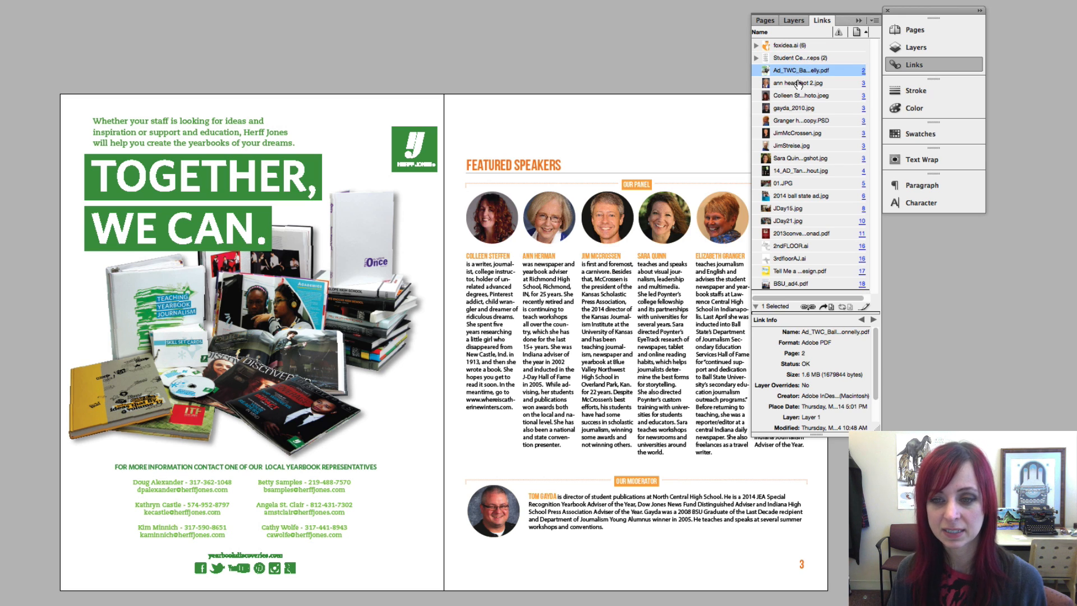
click(808, 88)
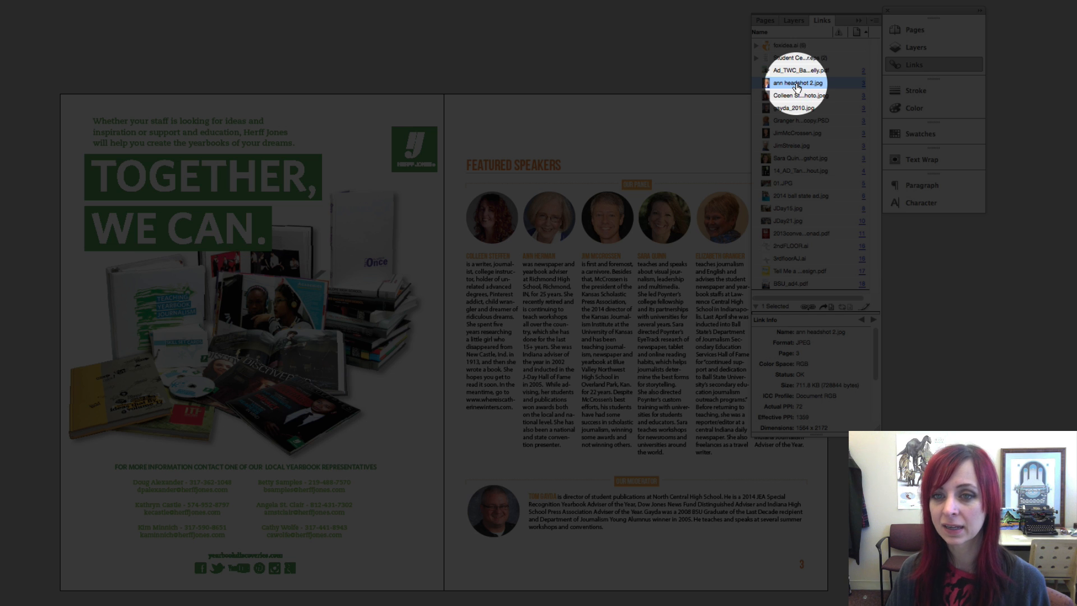
Open ann headshot 2.jpg in Adobe Photoshop CS6 via Edit With
right_click(798, 86)
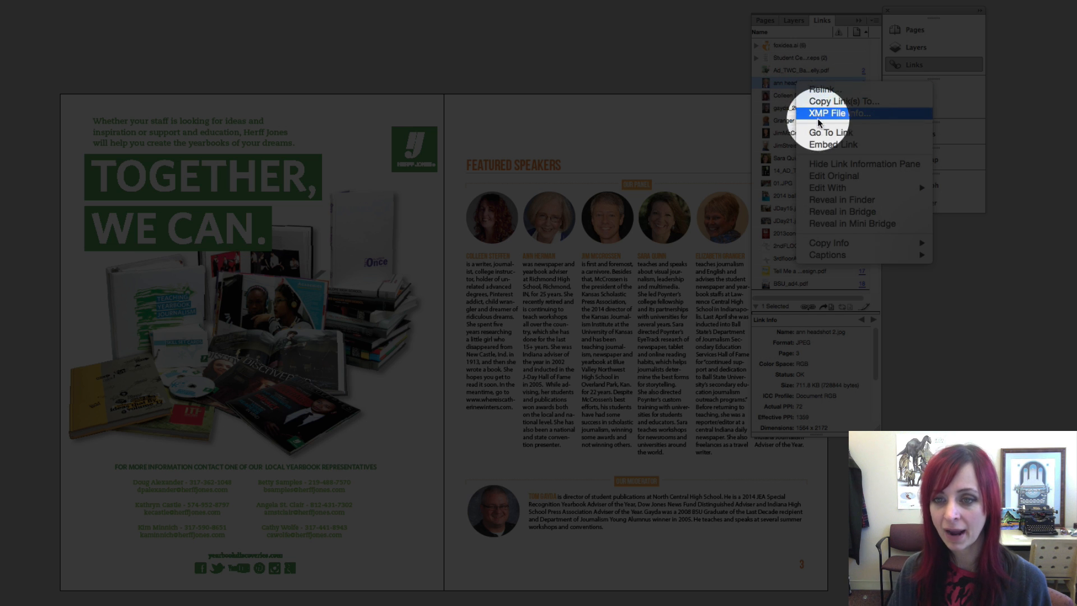
mouse_move(850, 189)
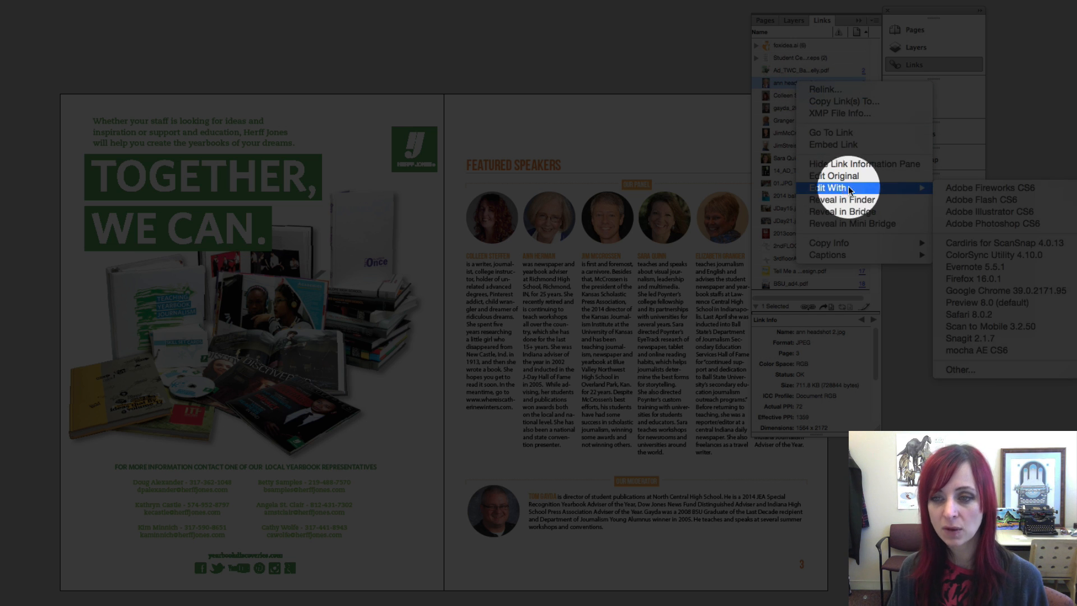
click(955, 224)
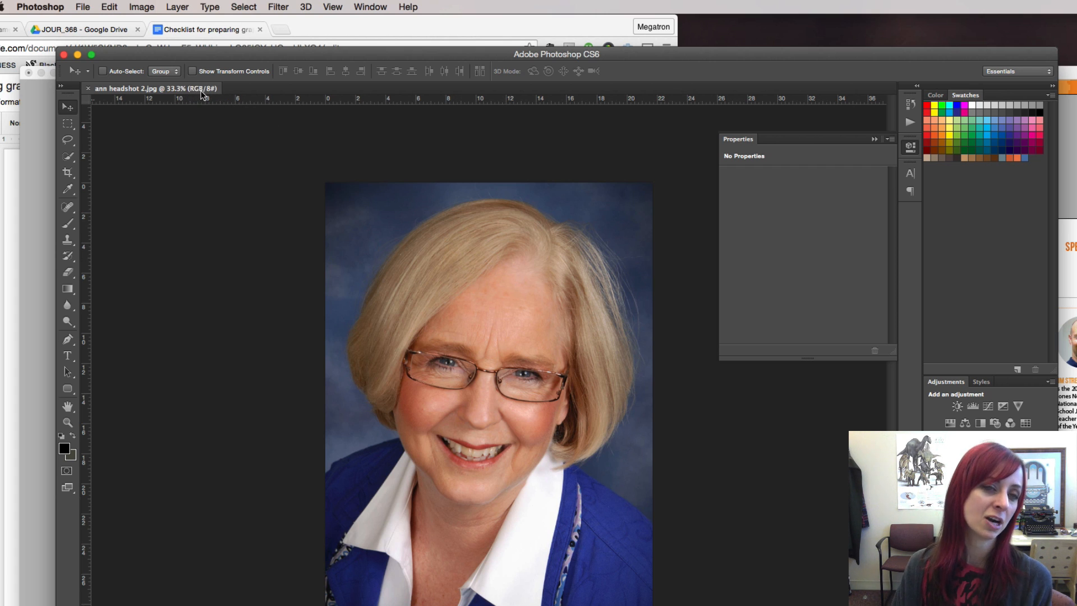
Convert the headshot to CMYK Color using the U.S. Web Coated (SWOP) v2 profile
click(141, 6)
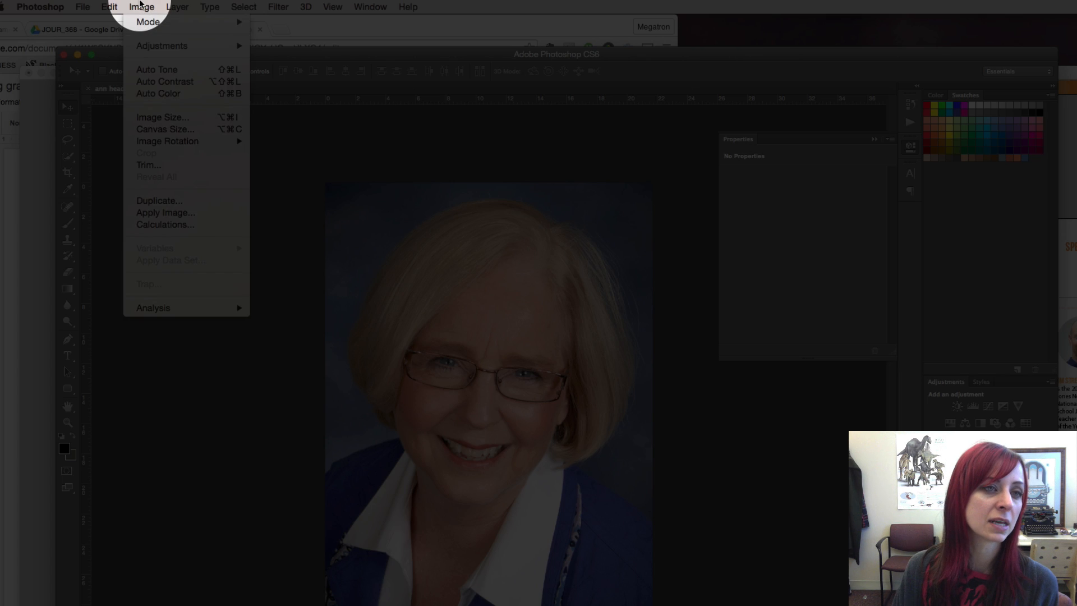
click(141, 7)
click(142, 7)
mouse_move(145, 21)
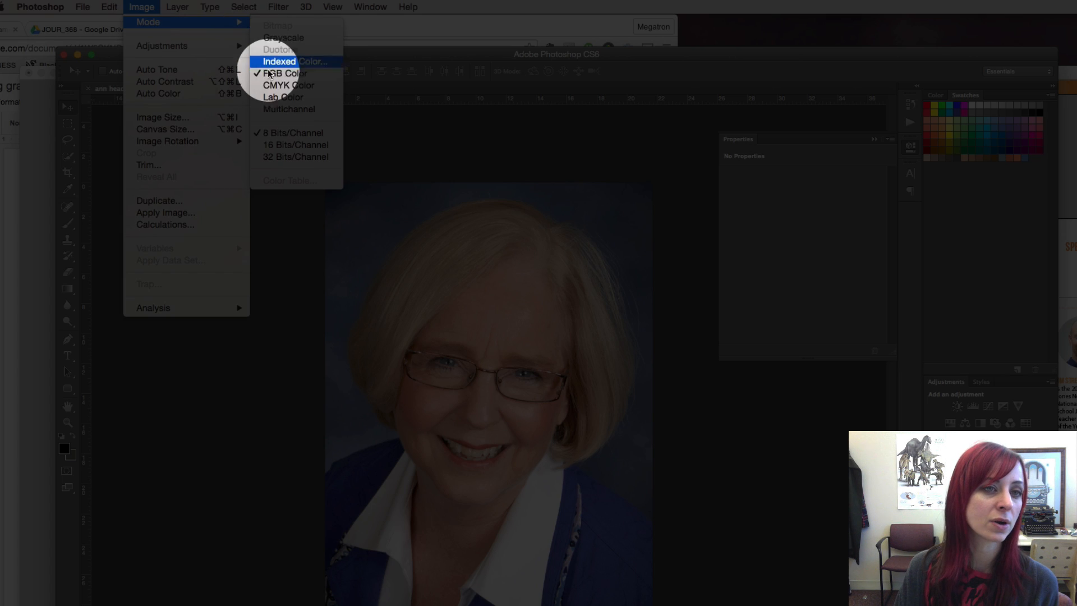
click(275, 85)
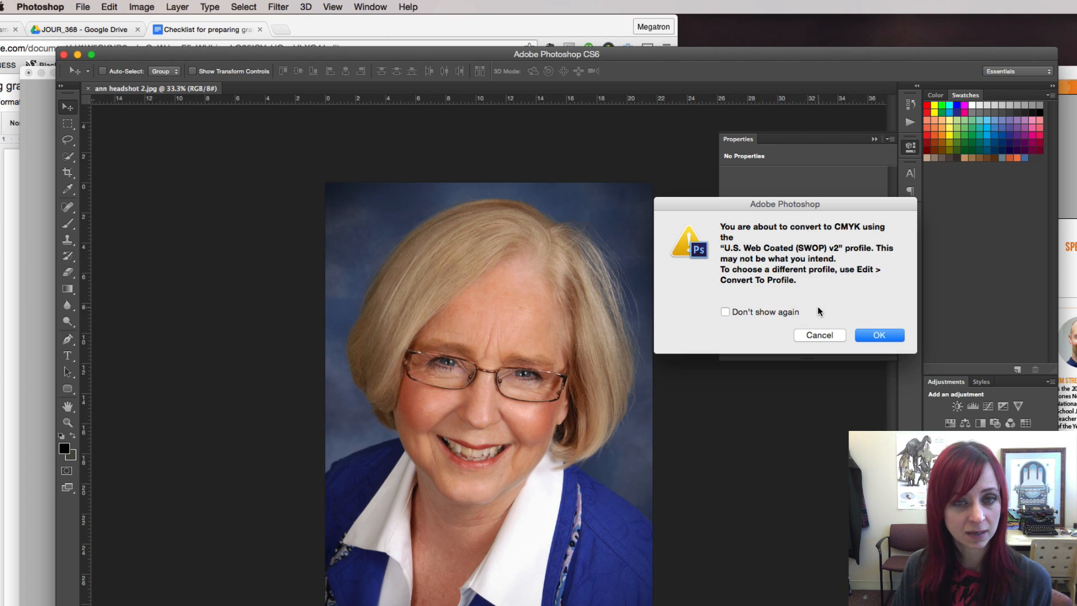
click(870, 335)
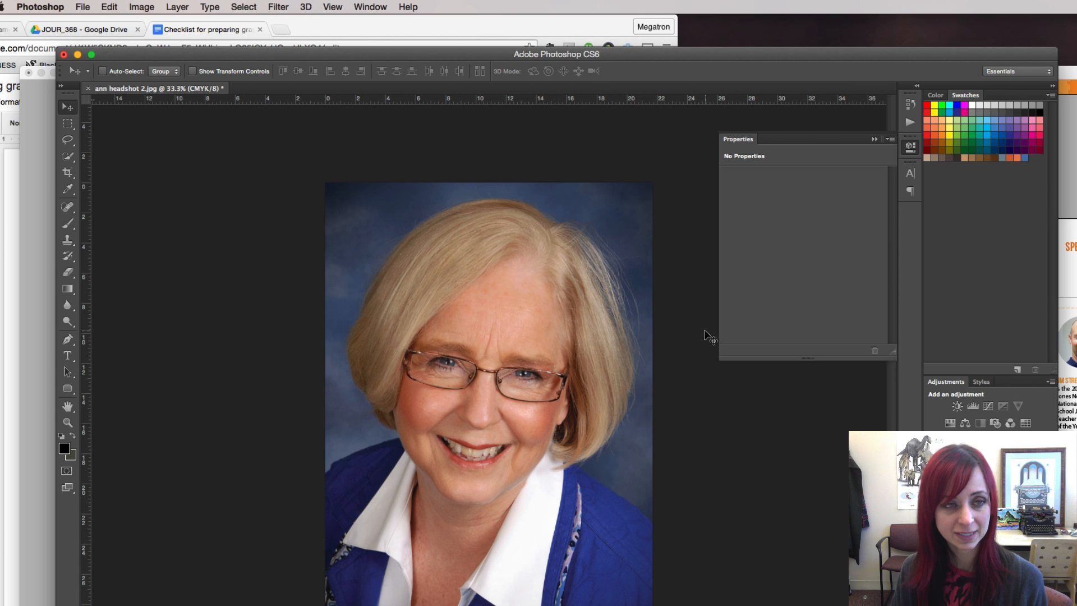
Save the converted headshot and close its document
click(82, 7)
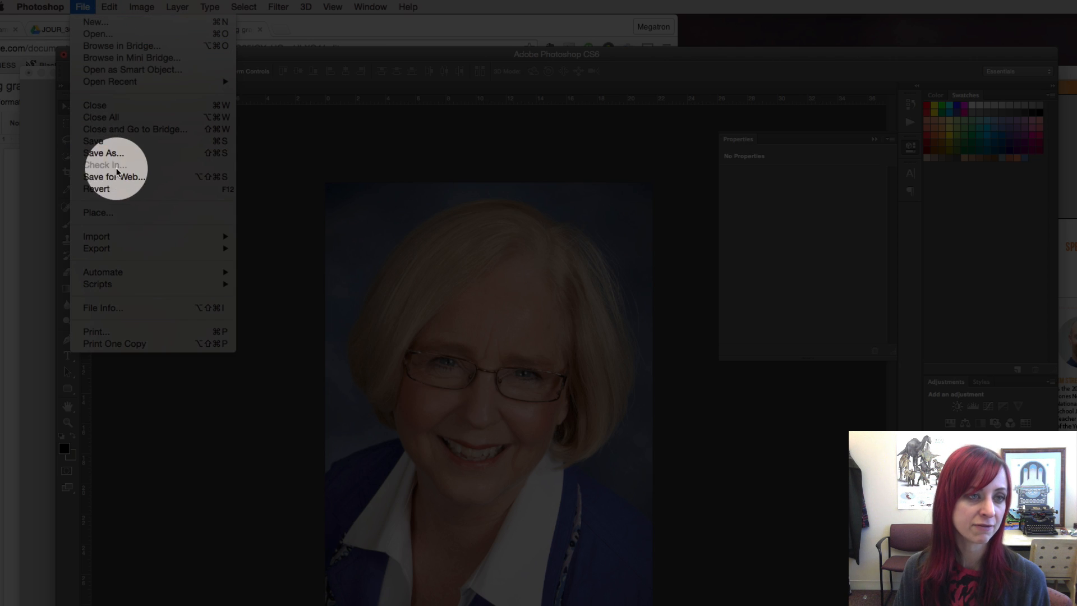
click(127, 144)
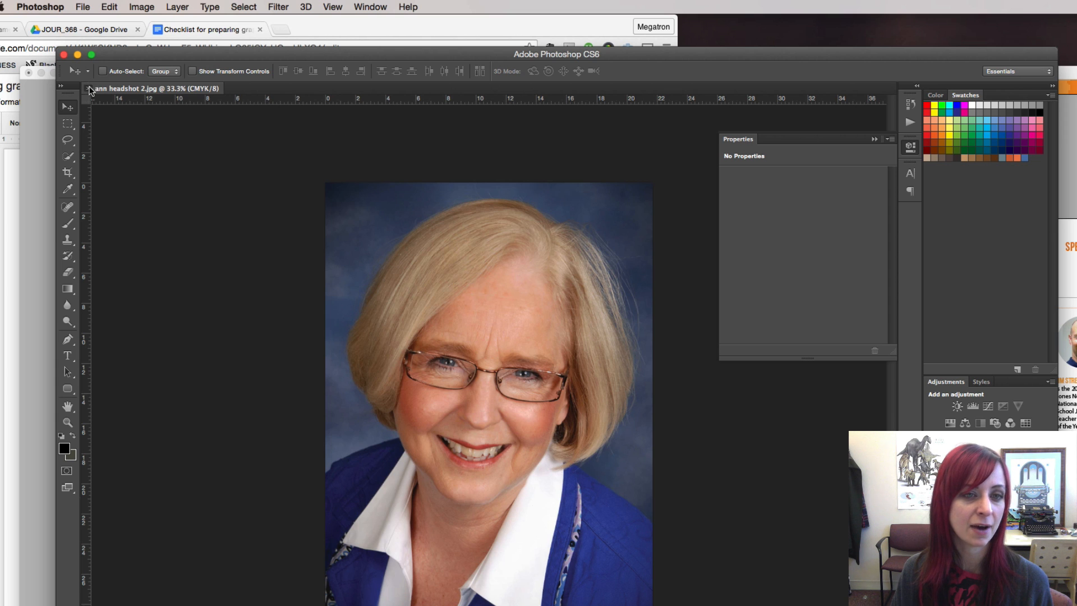
click(89, 88)
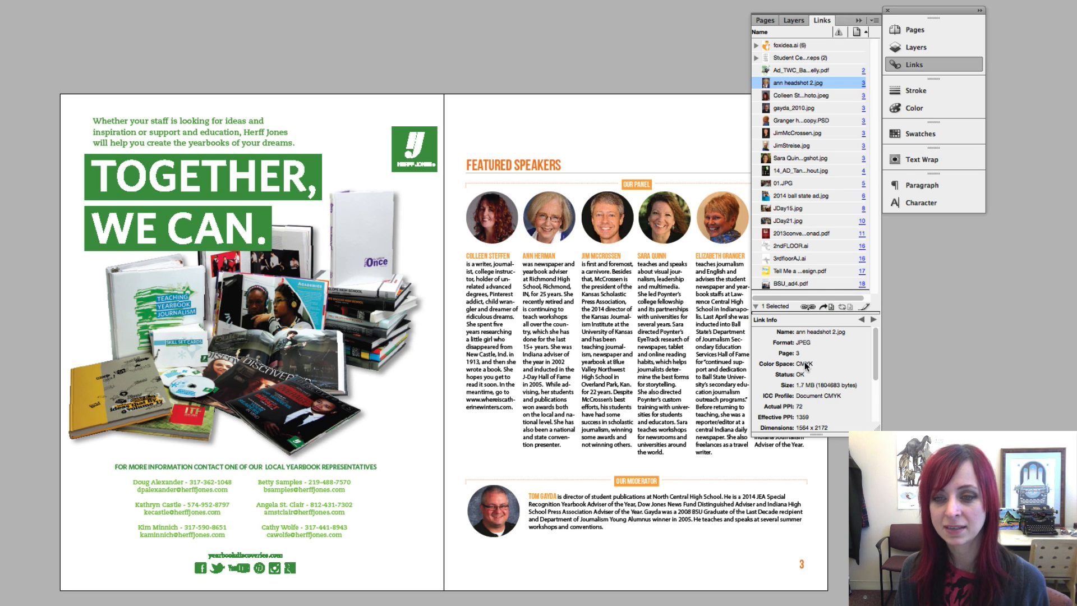
Select the first speaker's Colleen photo and open it in Adobe Photoshop CS6
click(791, 96)
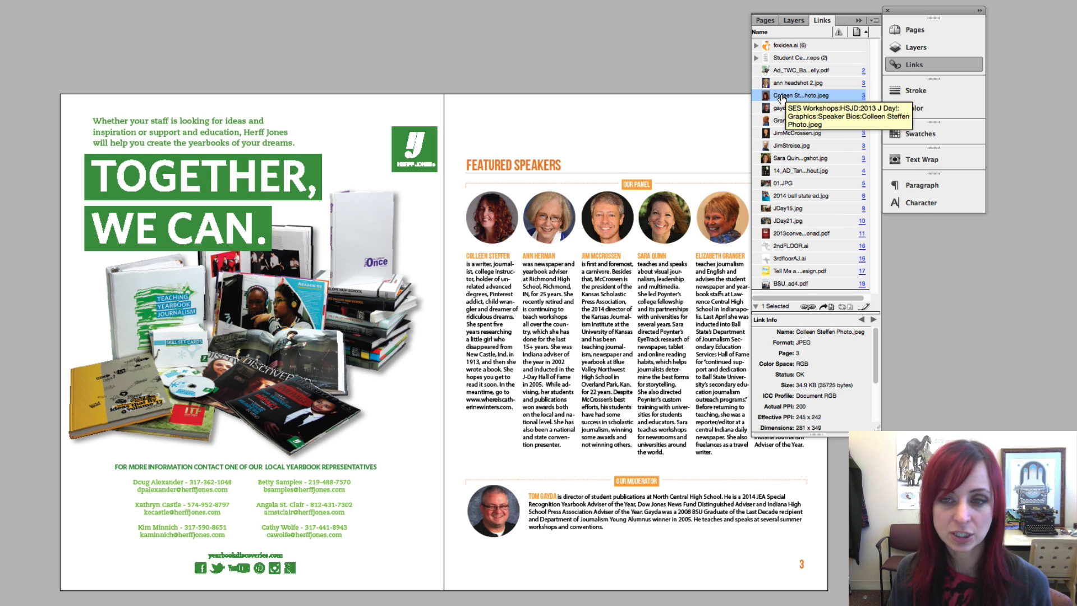
right_click(782, 99)
mouse_move(918, 208)
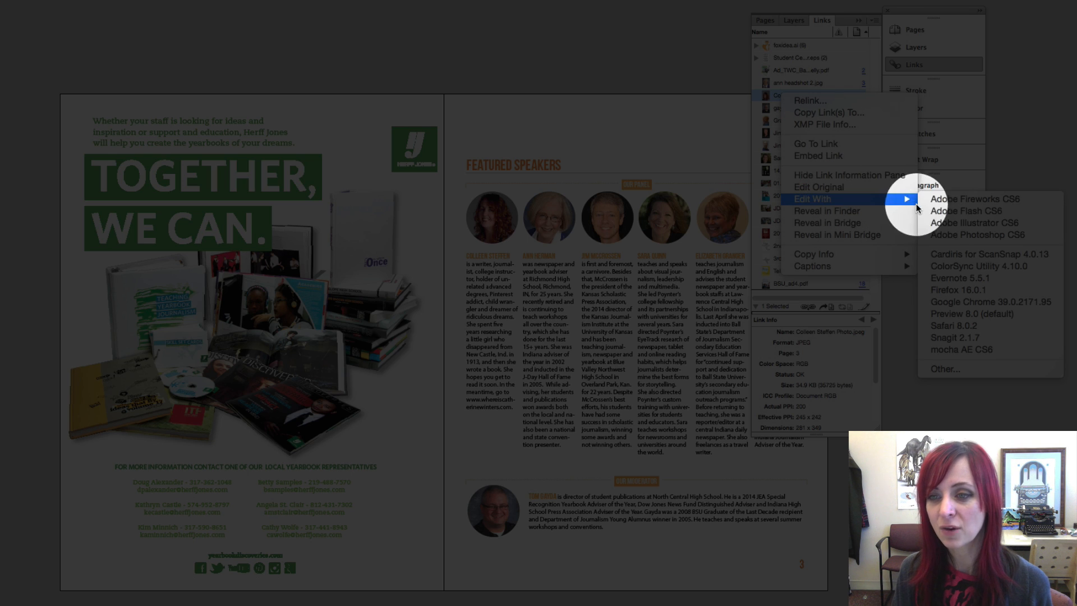
click(935, 234)
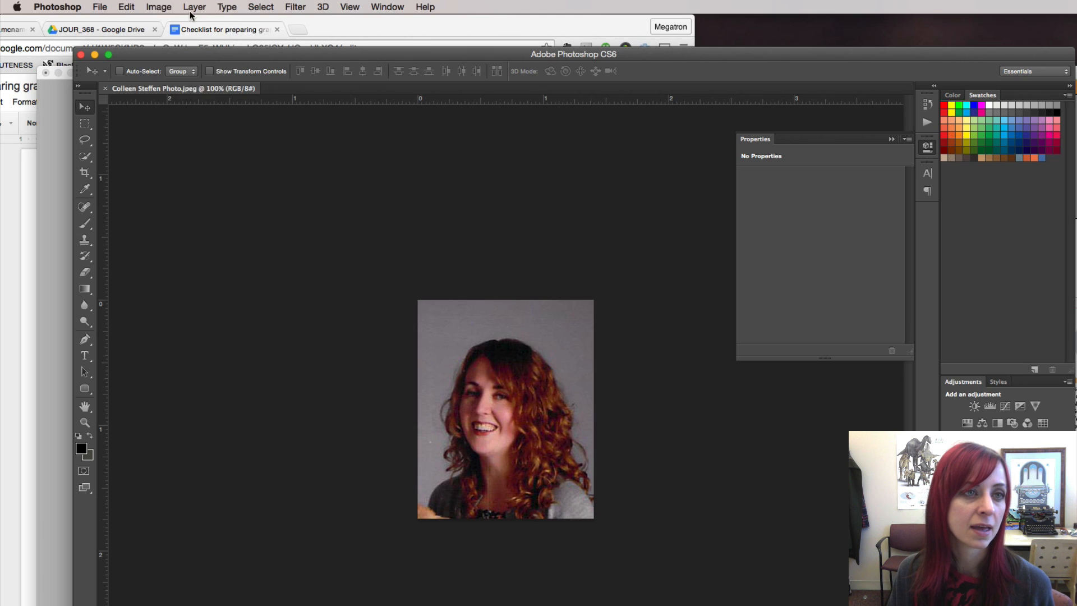
Convert the first speaker's photo to CMYK Color, save and close it, then return to InDesign
click(159, 6)
mouse_move(167, 23)
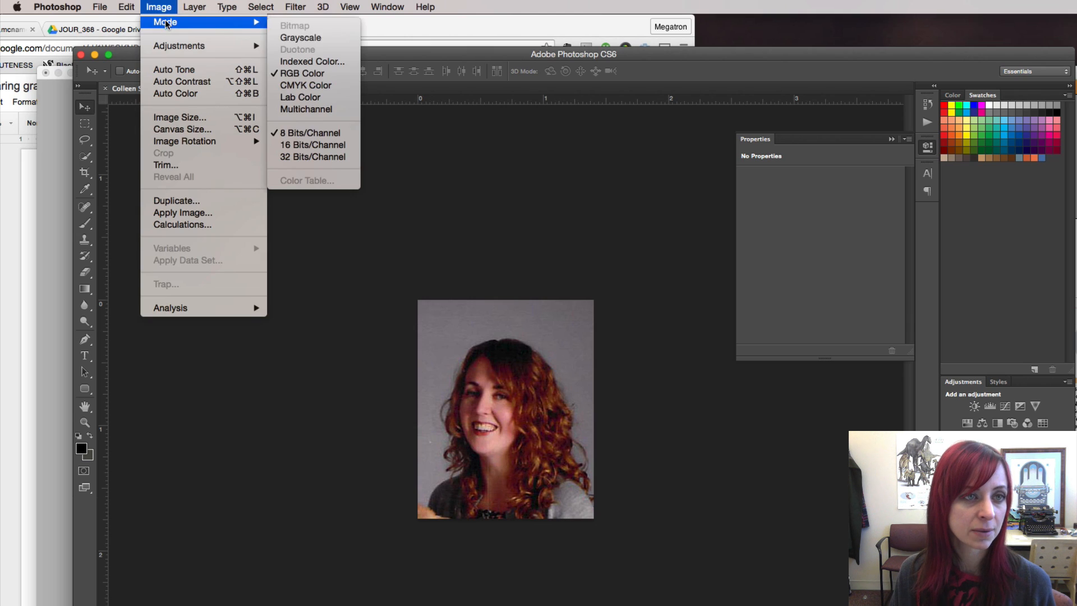
click(306, 86)
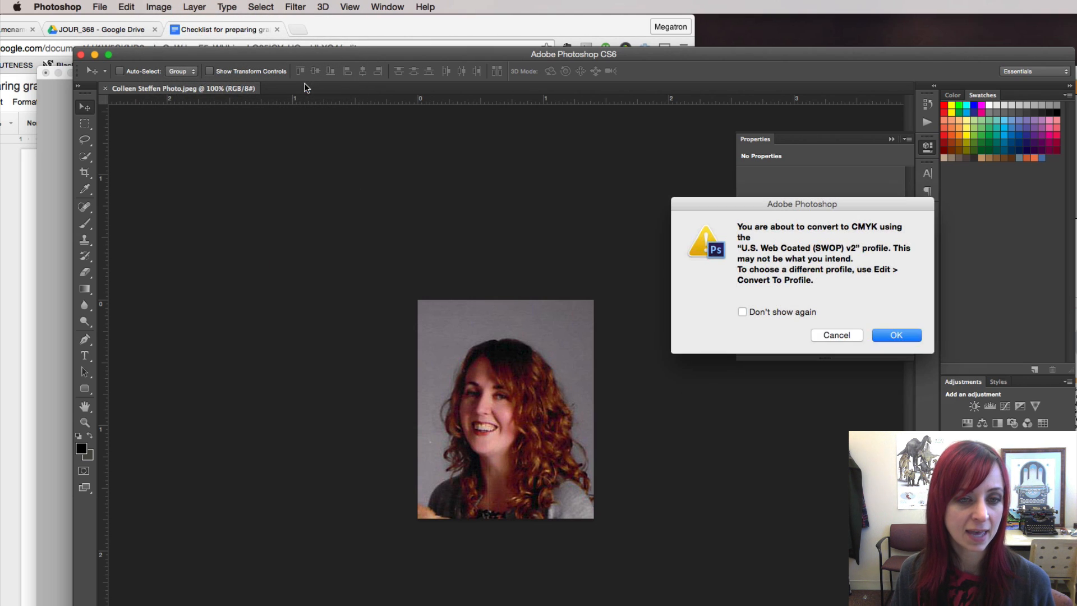
click(894, 338)
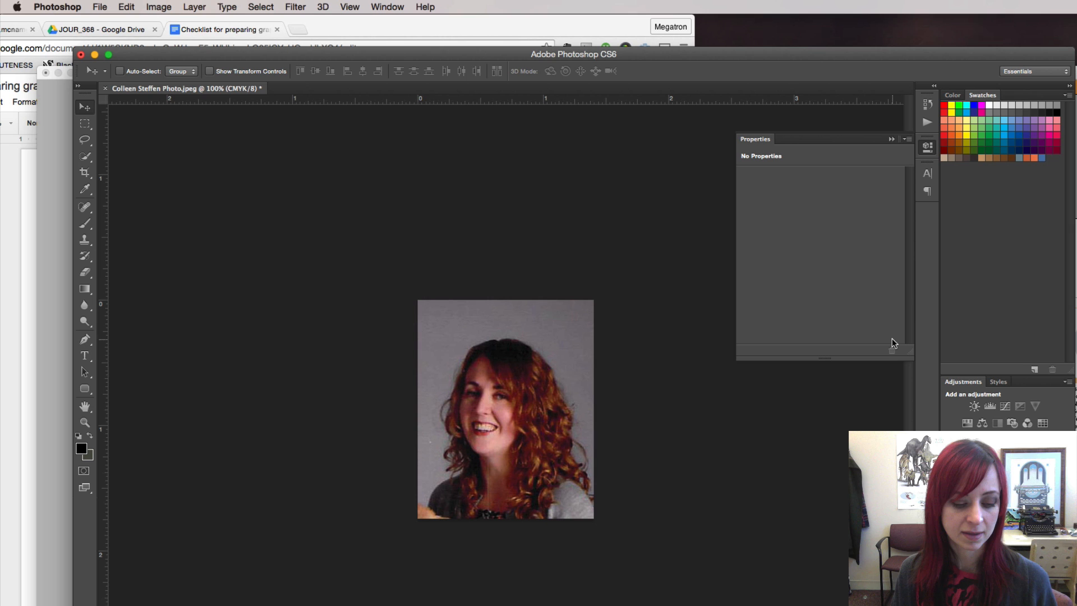
key(super+s)
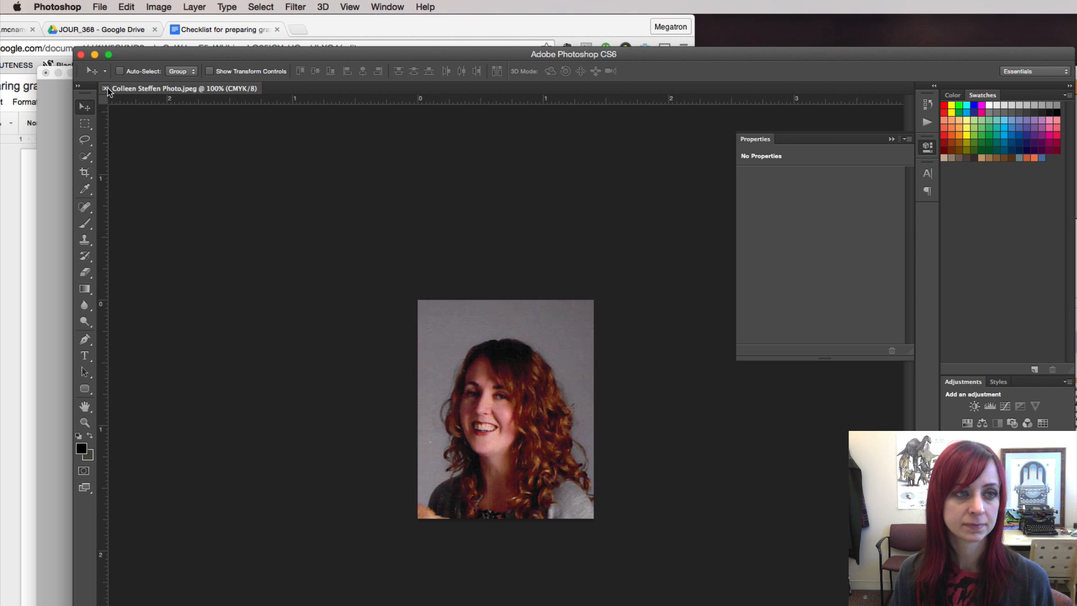
click(106, 88)
key(super+Tab)
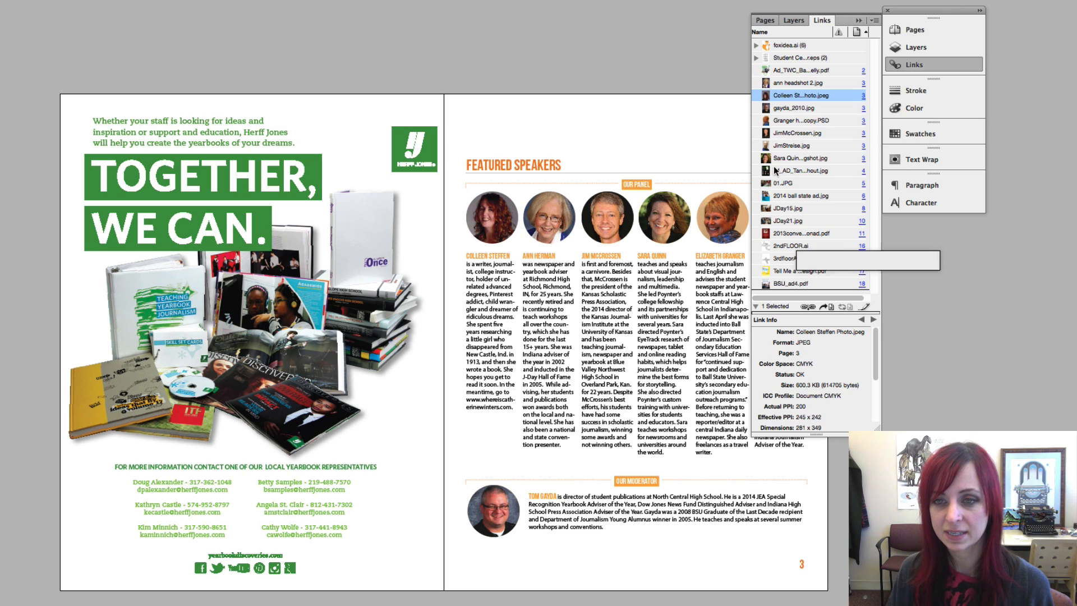
Check colour space and ppi of the PSD, foxidea.ai, ad PDF, headshot and JDay15.jpg links, then switch to the checklist
click(784, 109)
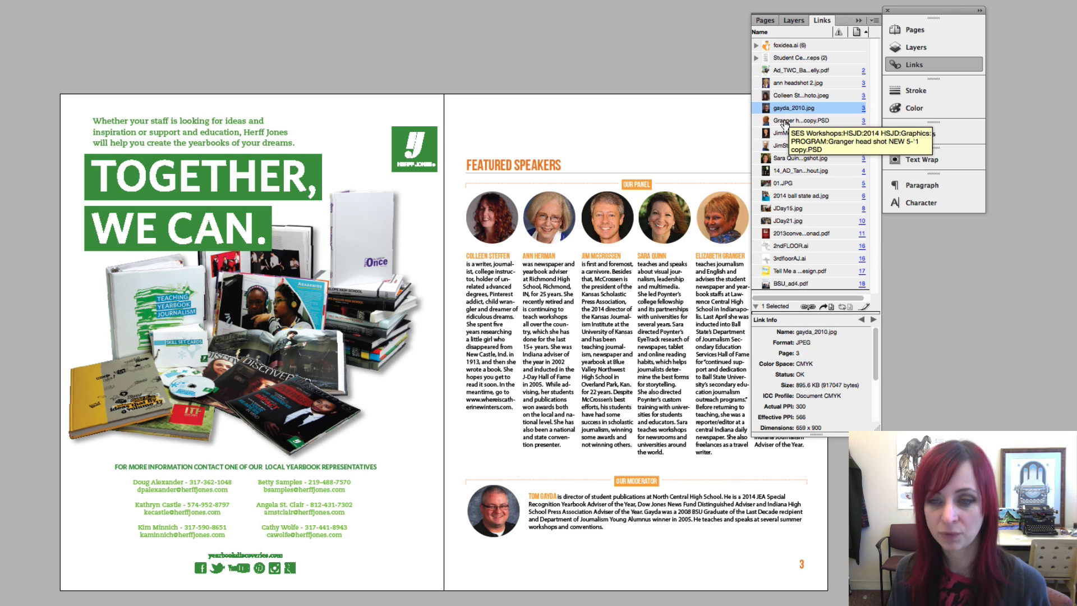
click(785, 121)
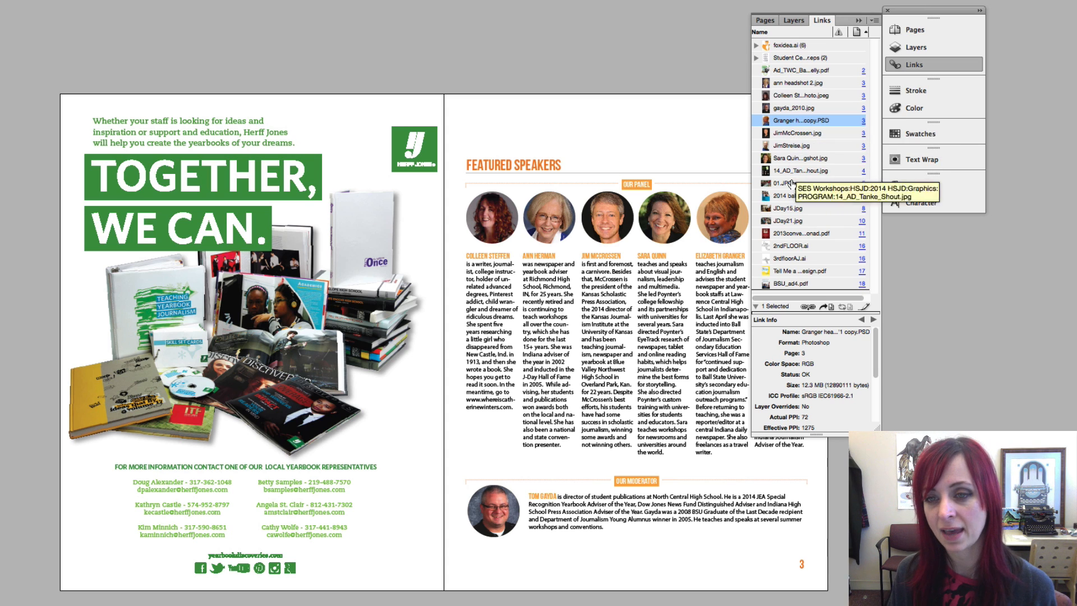
click(784, 47)
click(784, 69)
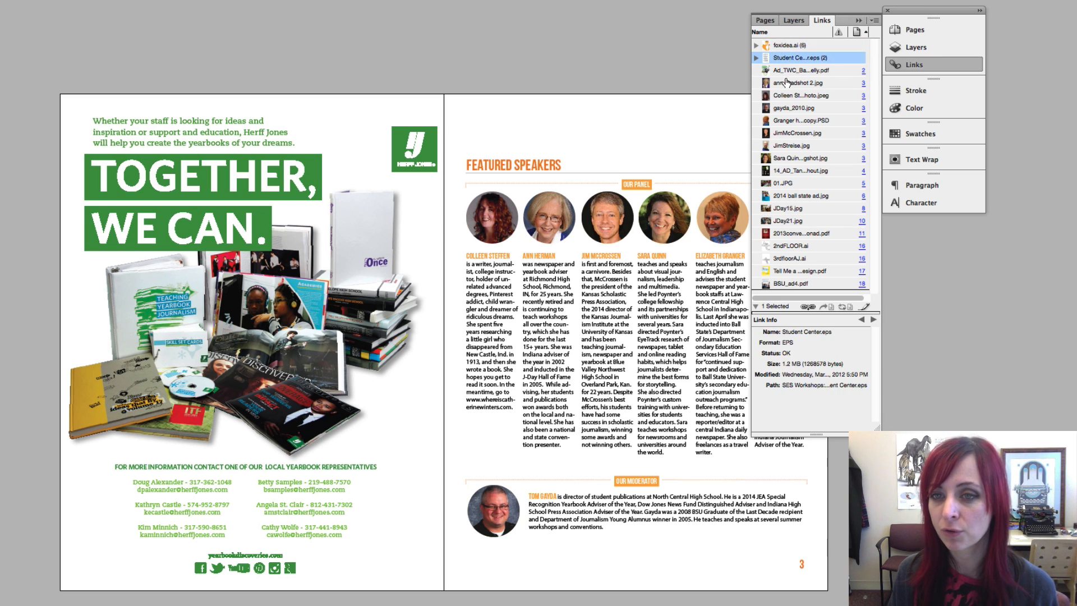
click(789, 84)
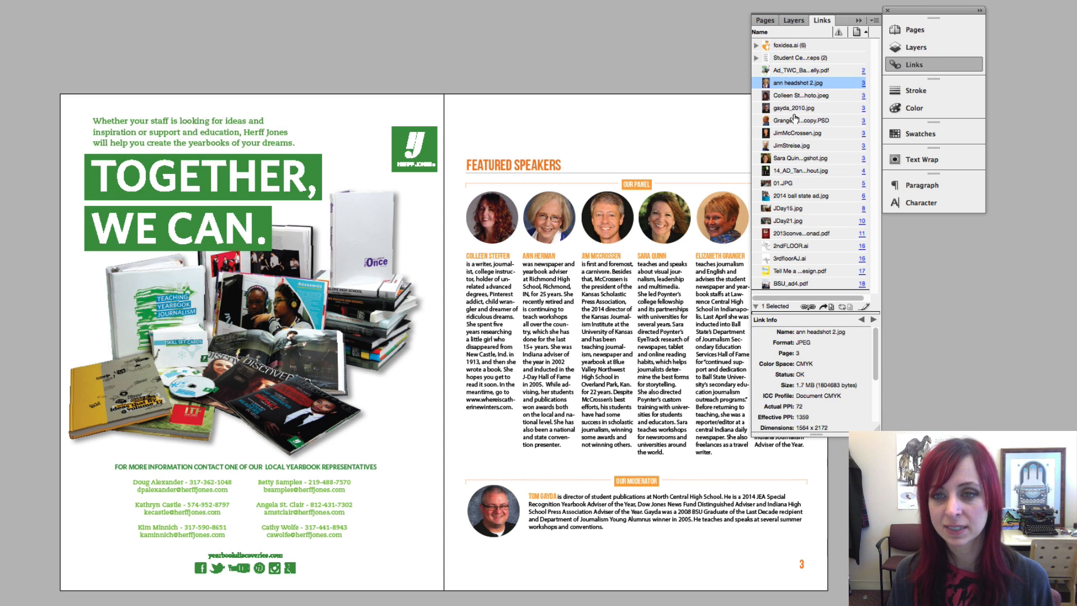
click(802, 210)
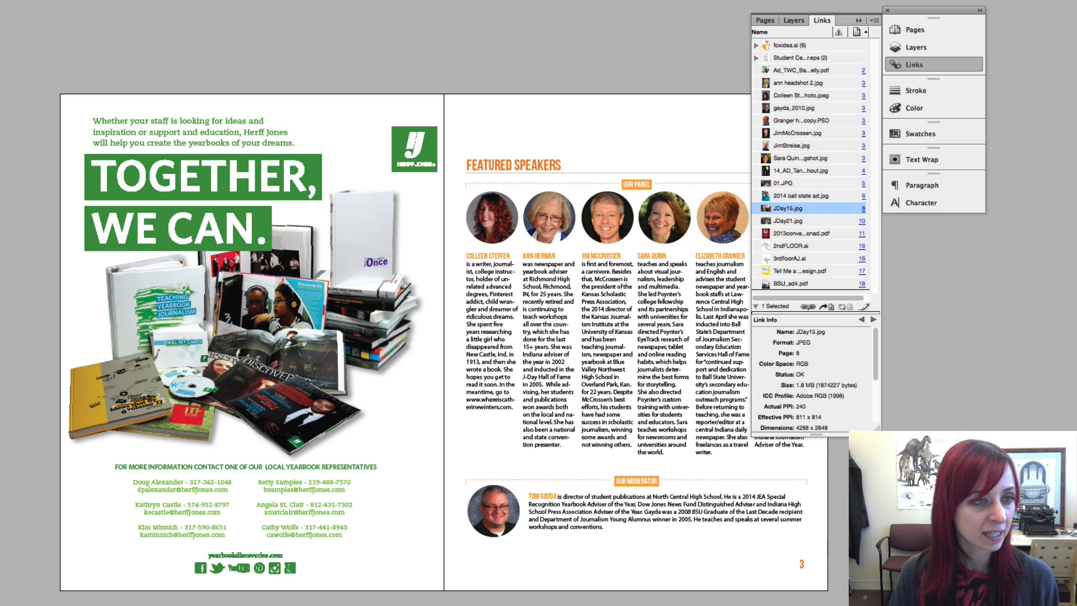
key(super+Tab)
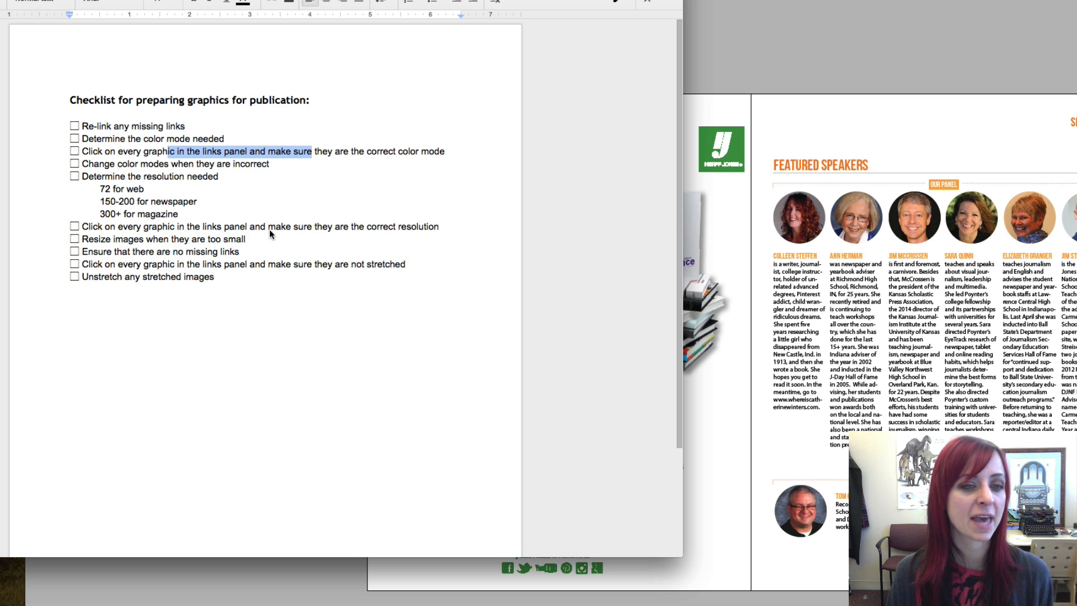
Leave the Google Docs checklist and bring the InDesign spread back to the front
click(736, 137)
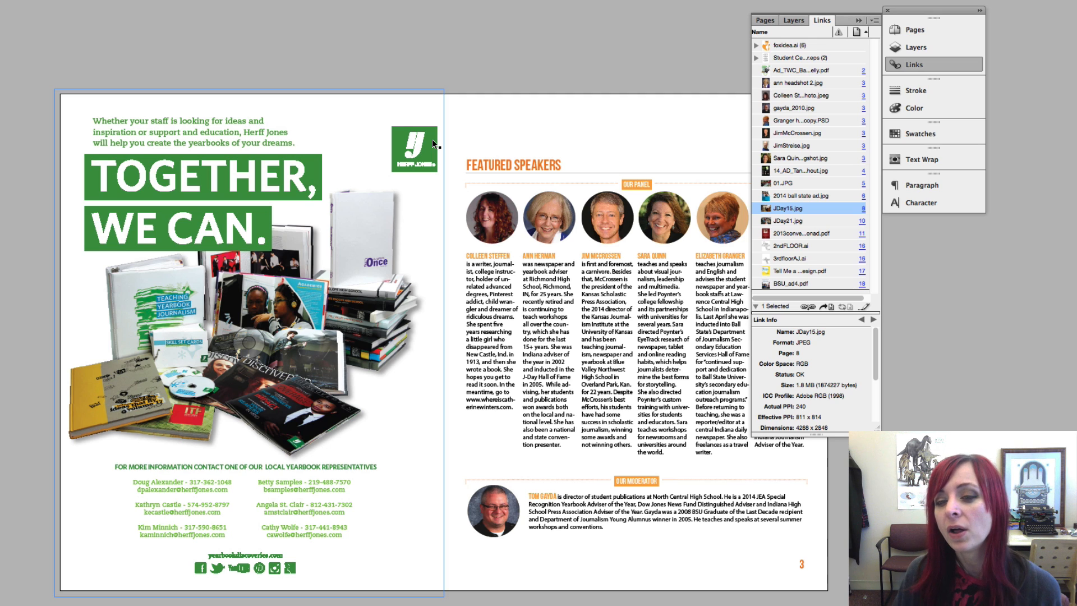
Inspect JDay21.jpg's link info (RGB, 240 actual, 565 effective ppi) and jump to its page-10 photo
click(506, 133)
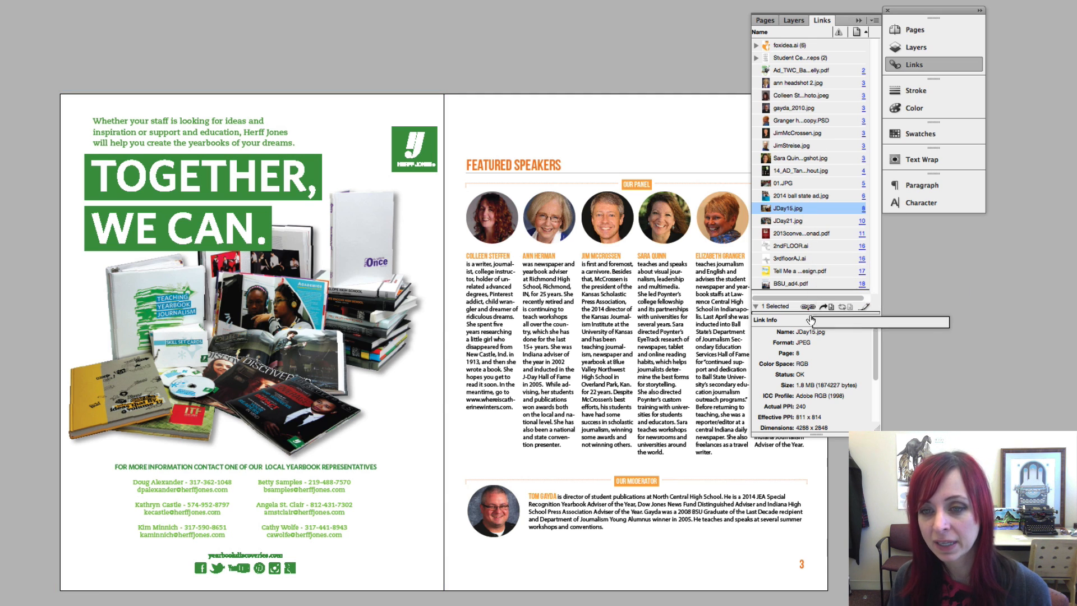
scroll(875, 359, down, 1)
drag(876, 359, 873, 380)
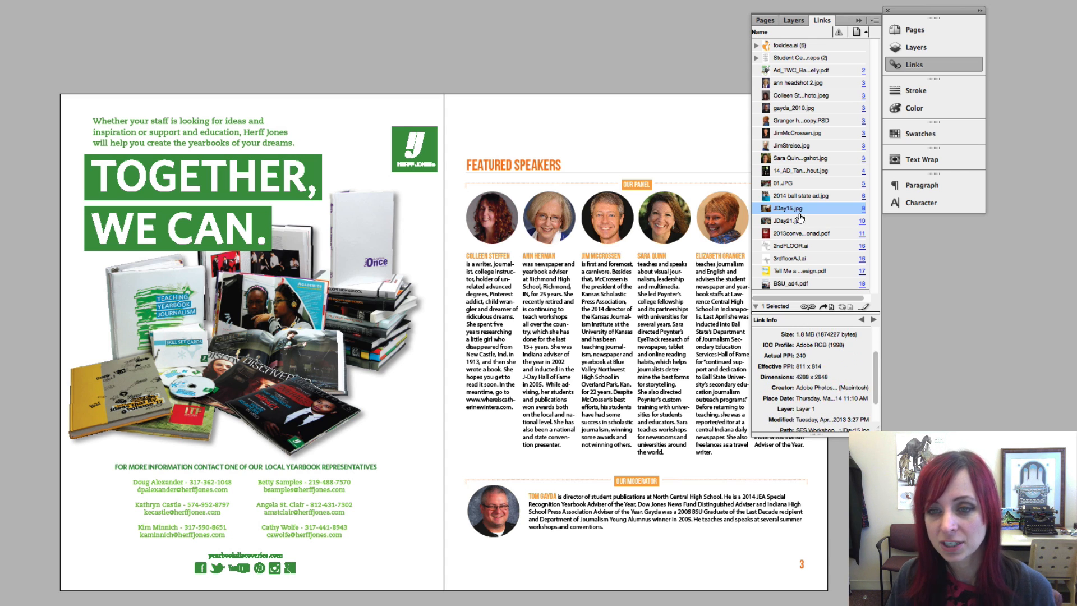
click(798, 222)
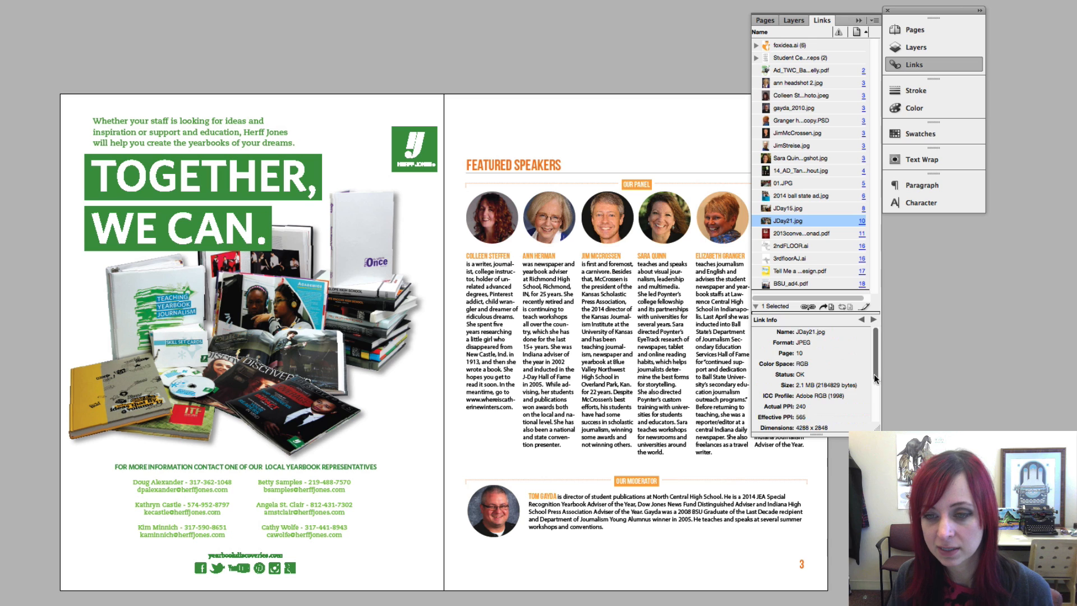
drag(873, 369, 872, 390)
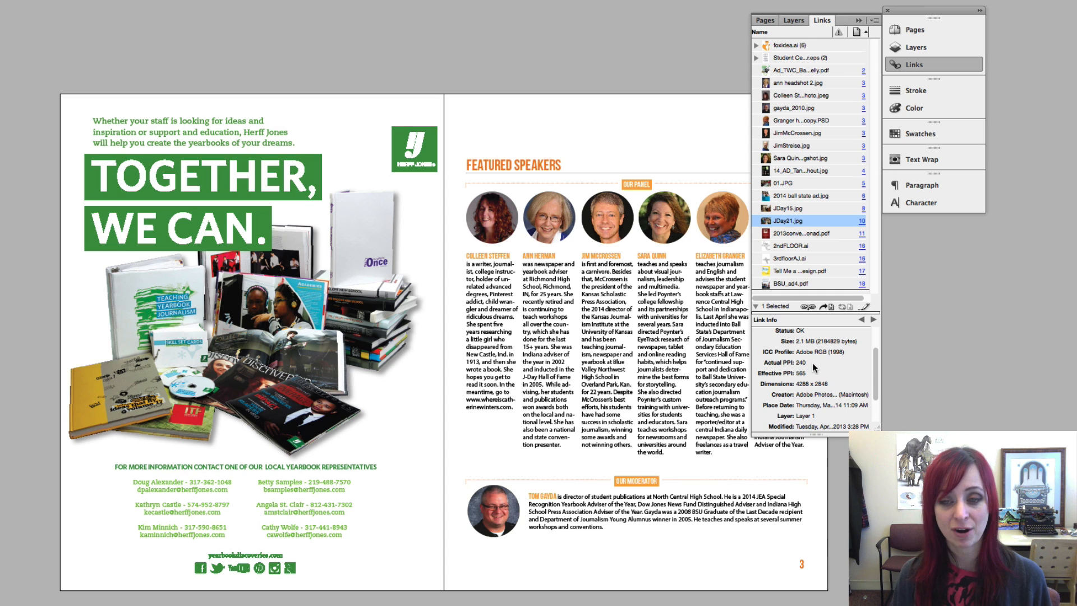
drag(876, 371, 873, 397)
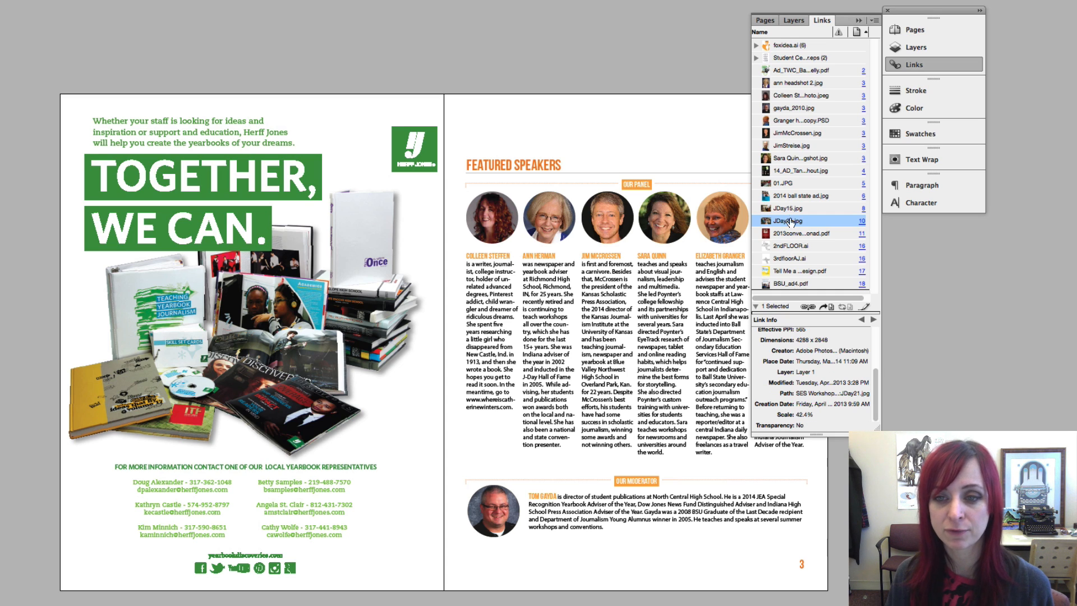
click(830, 306)
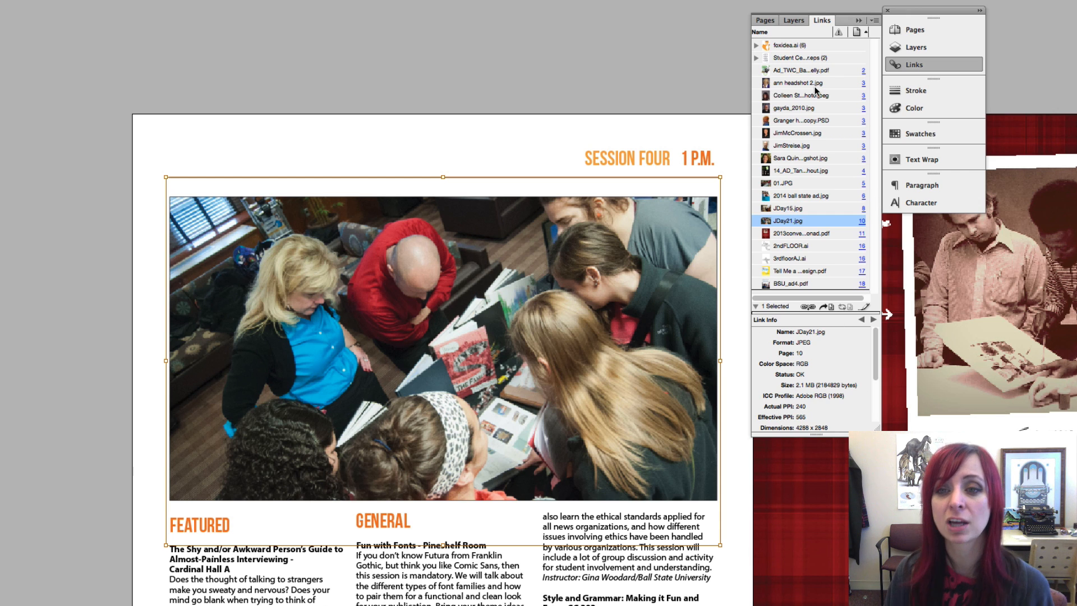
Review link details for the ad PDF, the second headshot and the speaker headshot
click(793, 73)
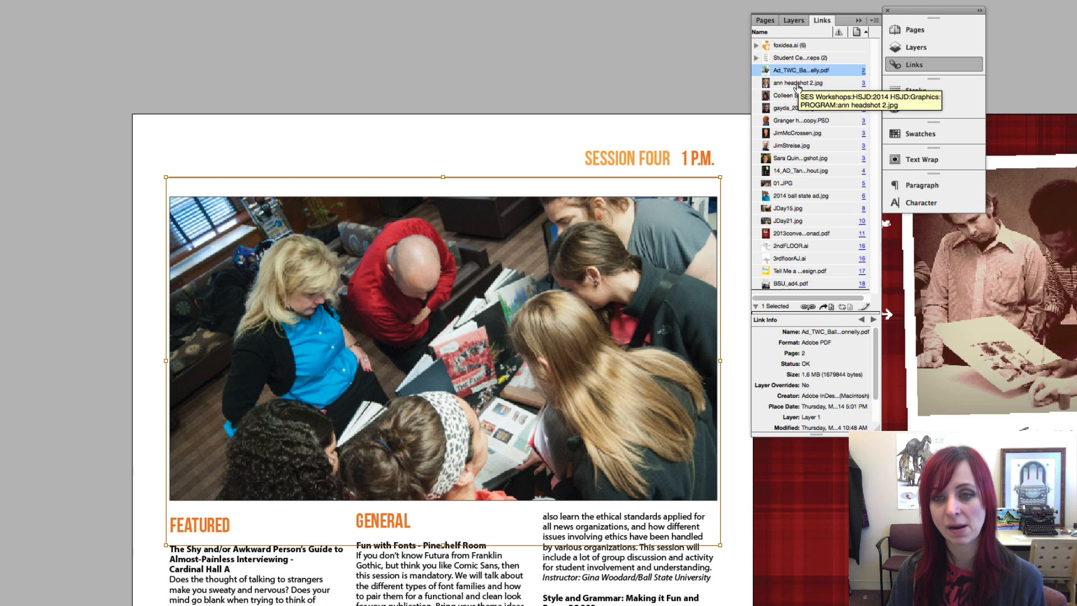
scroll(810, 365, down, 3)
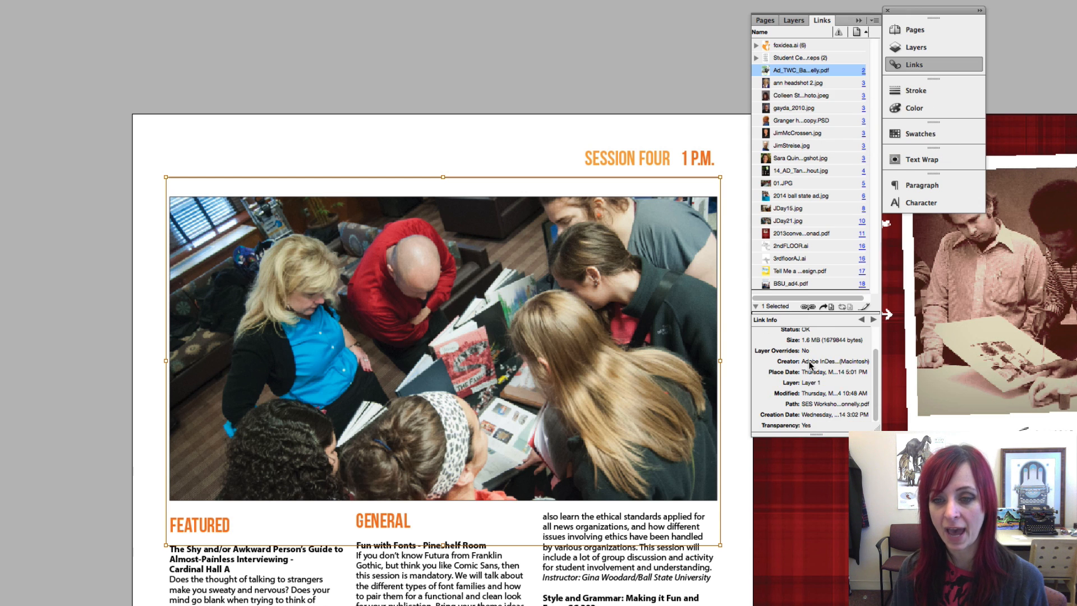
click(808, 84)
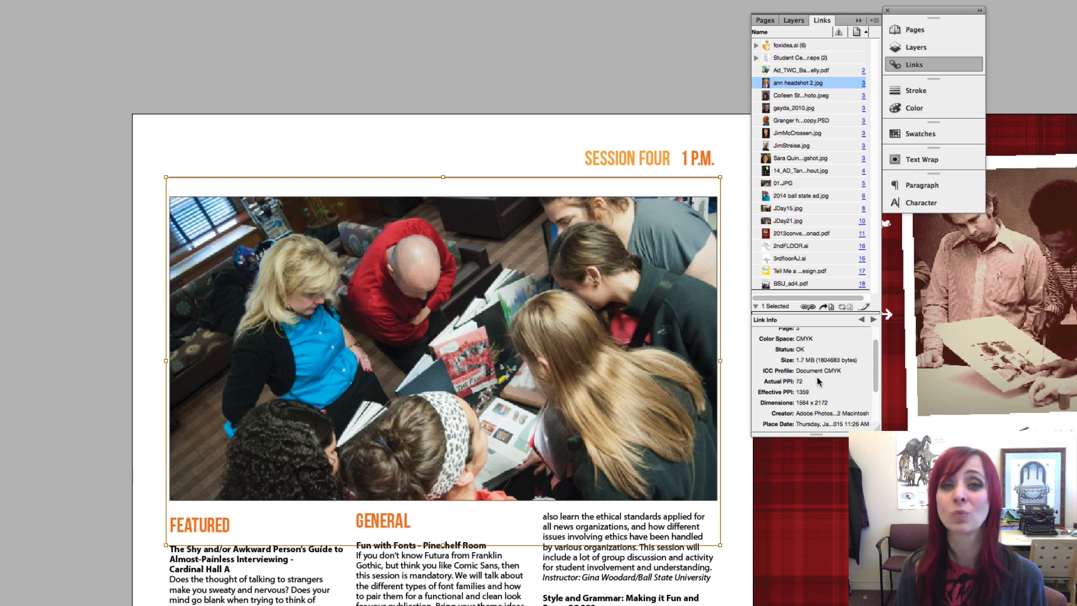
click(822, 96)
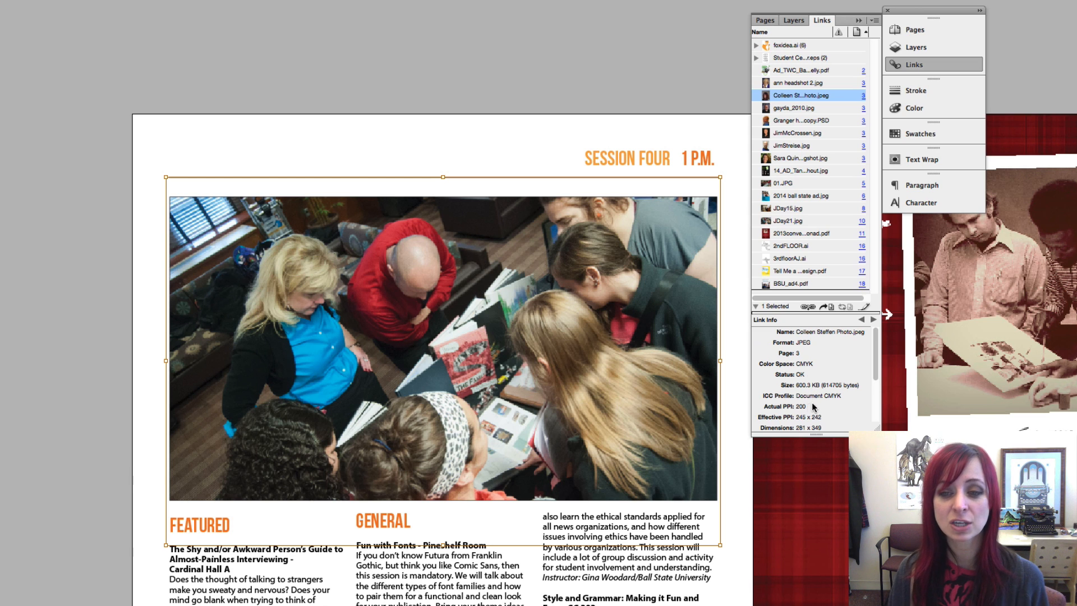
scroll(813, 403, down, 1)
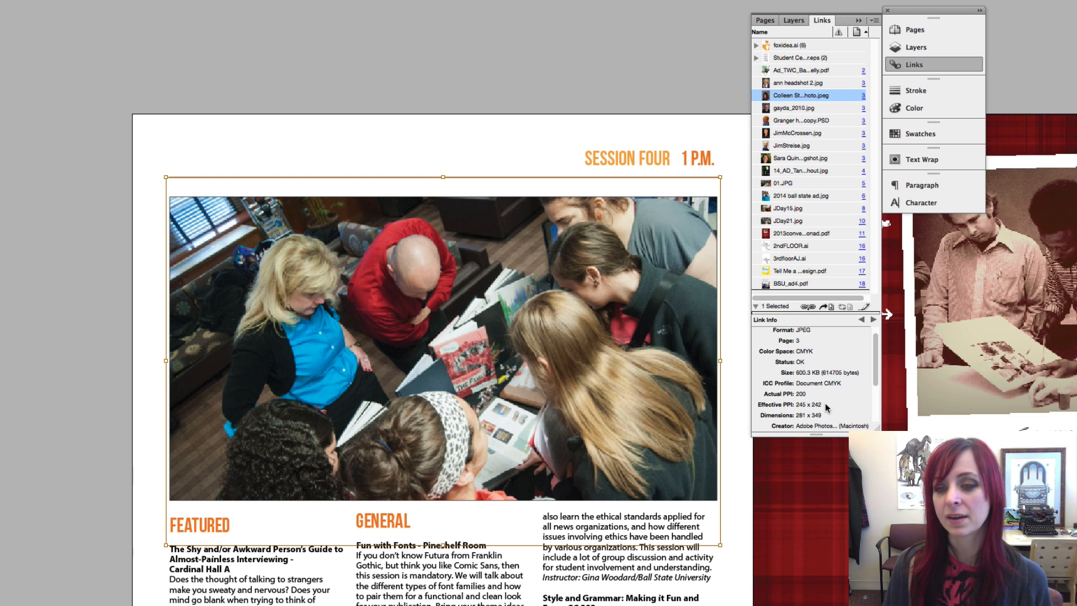
Open the speaker headshot link in Adobe Photoshop CS6 via Edit With
right_click(791, 96)
mouse_move(834, 197)
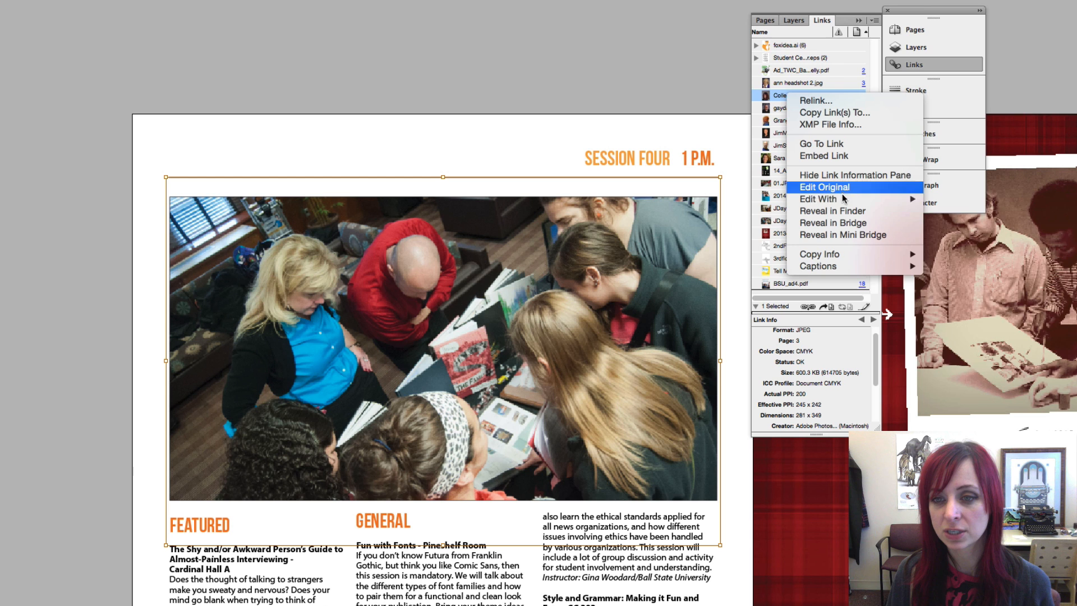
click(987, 238)
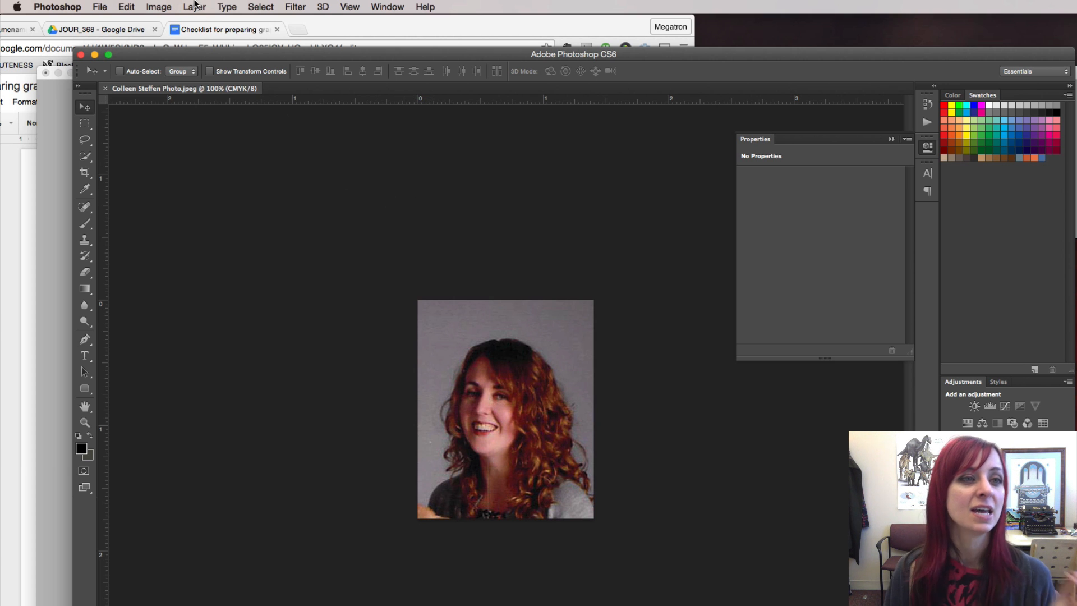
Resample the portrait from 200 to 300 ppi in Image Size and save it
click(161, 6)
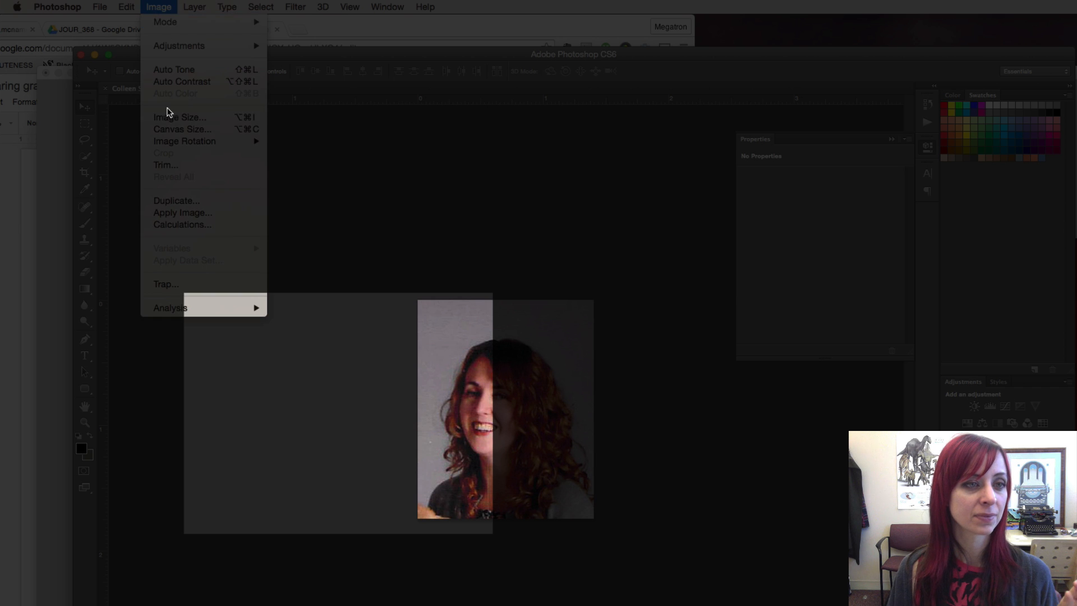
click(167, 117)
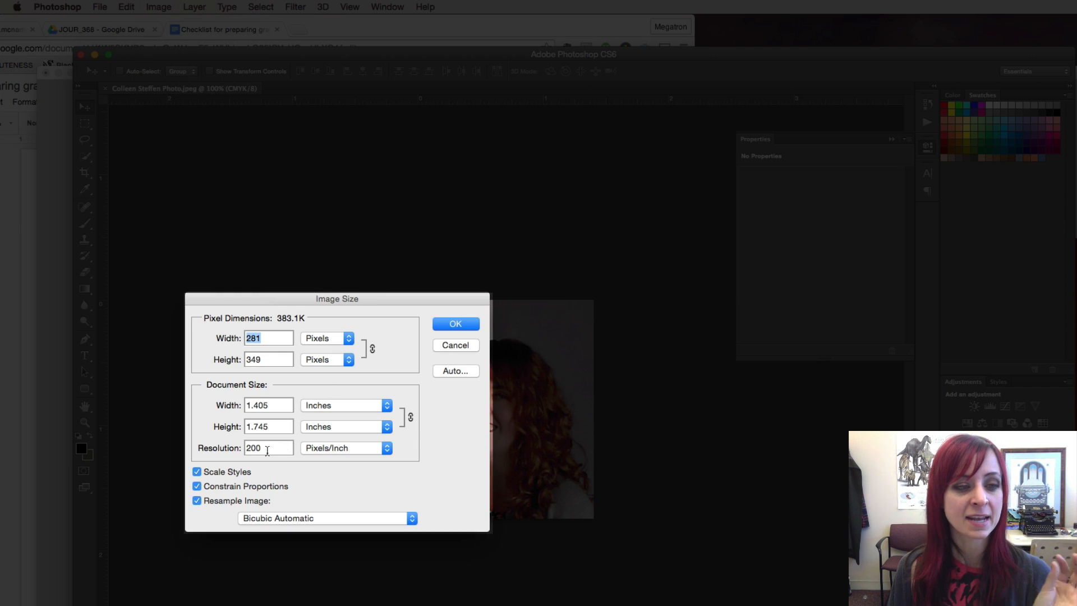
drag(267, 449, 243, 446)
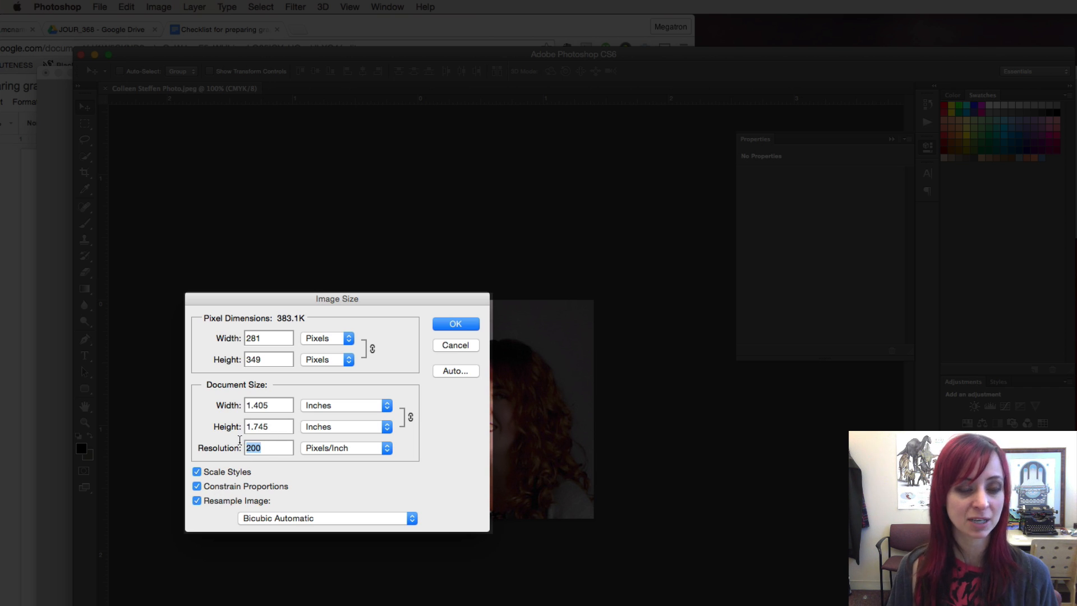
text(300)
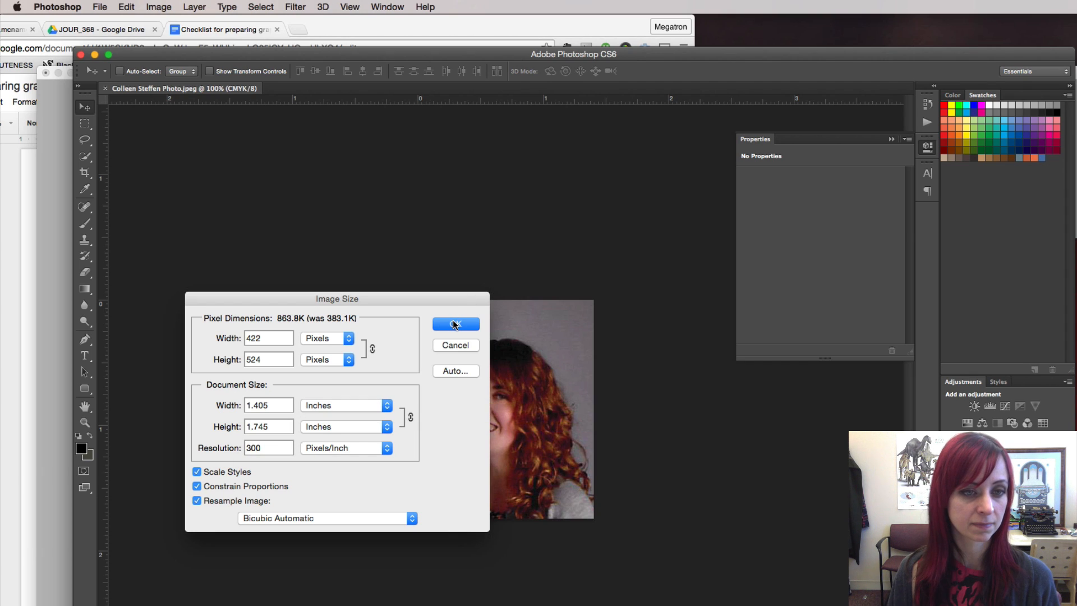
click(455, 324)
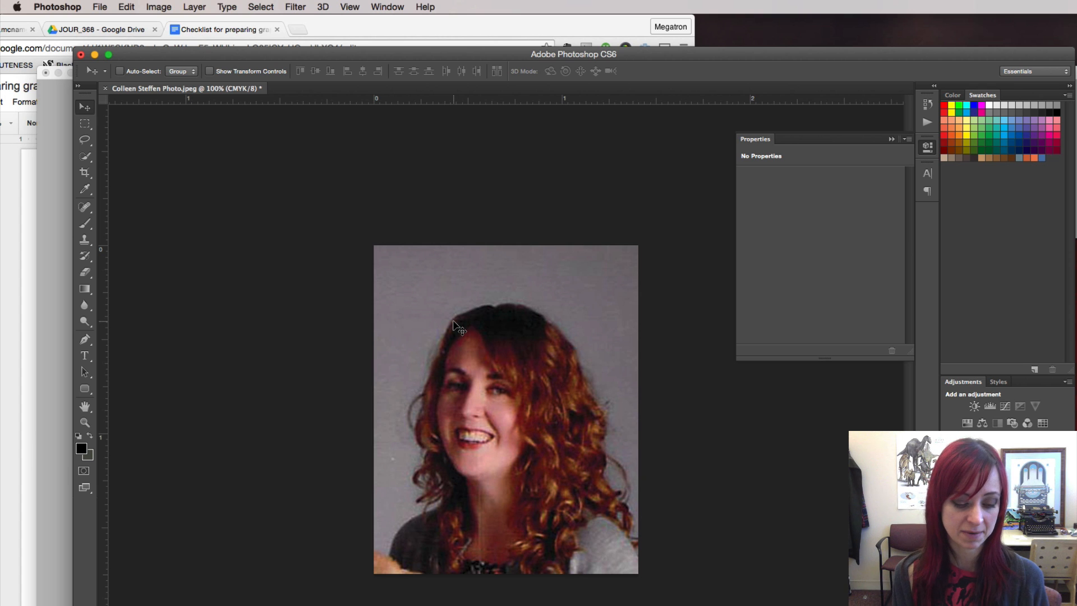
key(super+s)
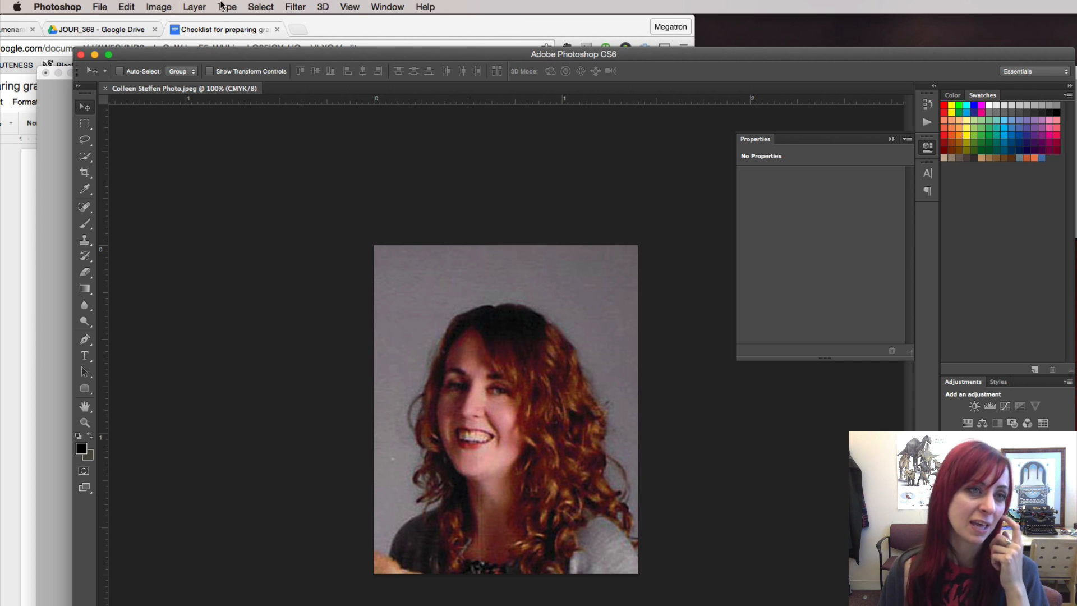
Try resampling the portrait to 1000 ppi in Image Size and zoom out to view it
click(159, 7)
click(180, 113)
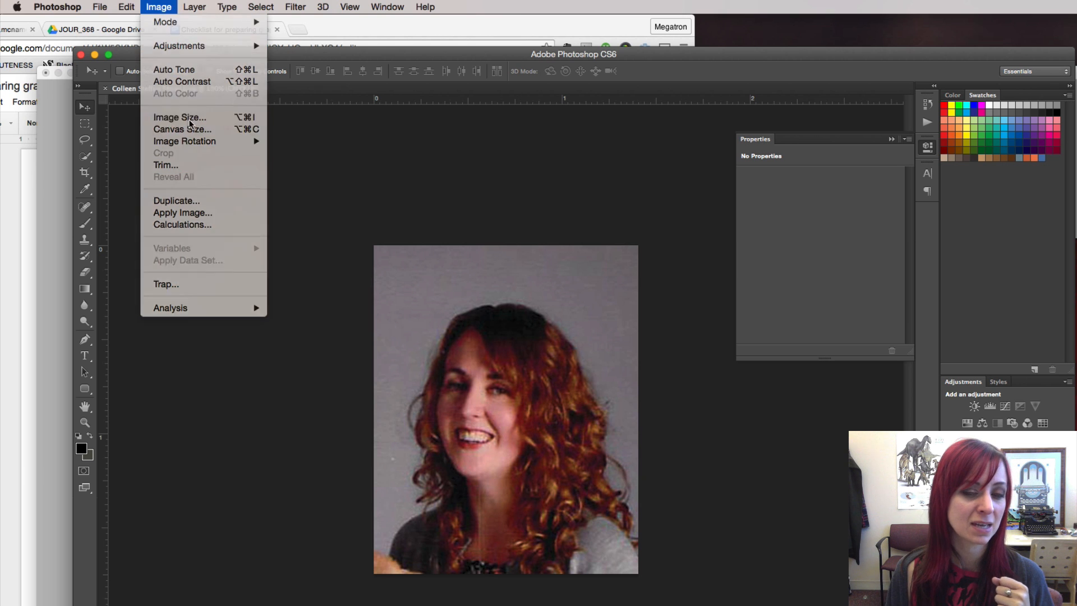
double_click(256, 448)
text(1000)
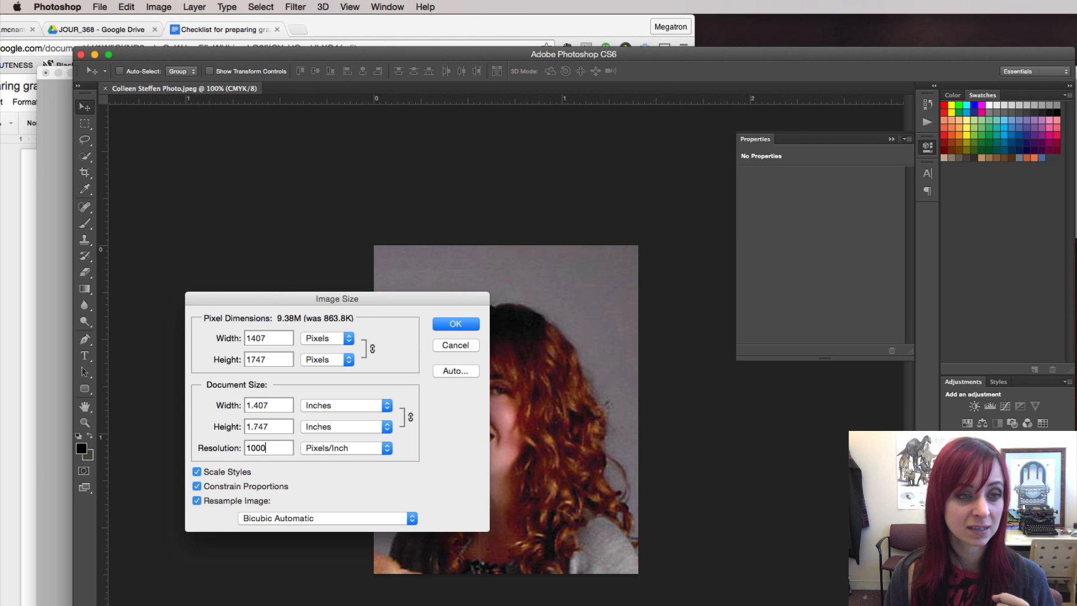
click(454, 325)
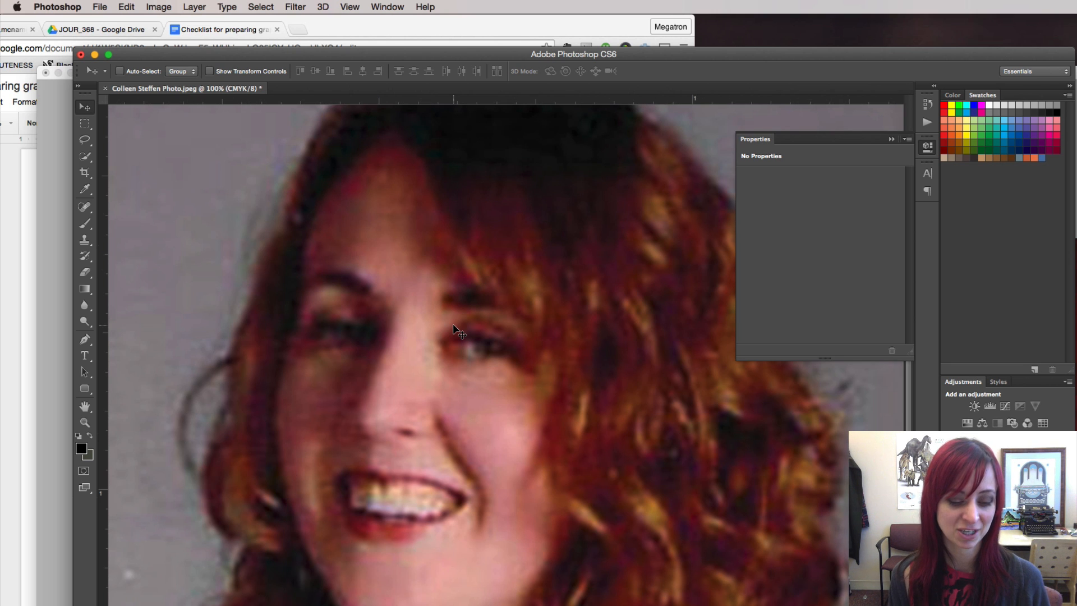
key(super+minus)
key(super+minus)
key(super+minus)
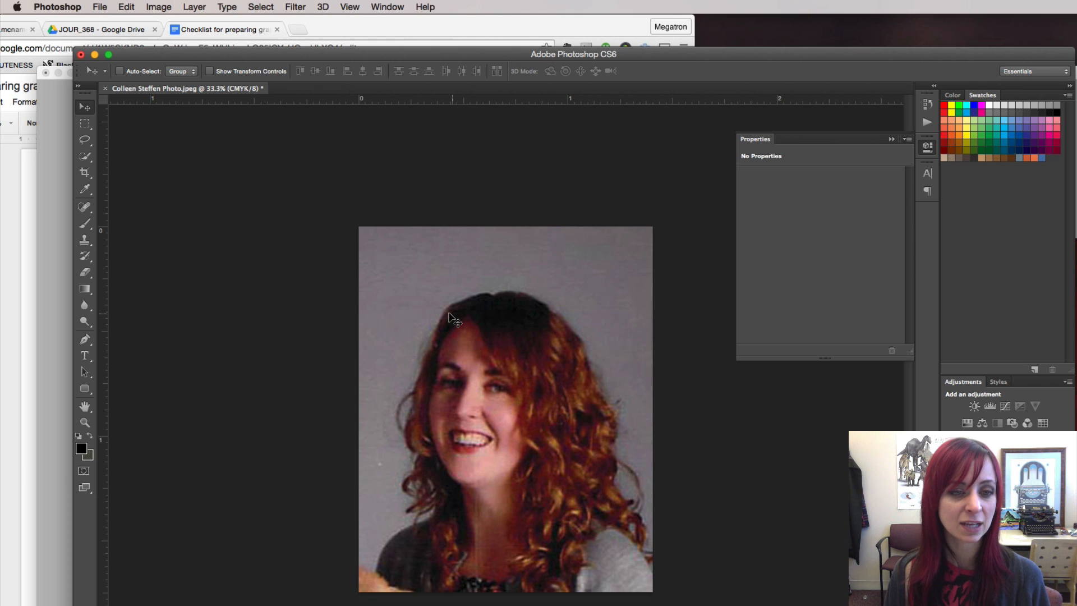
Undo the 1000 ppi resample, close the portrait, and return to InDesign
key(super+z)
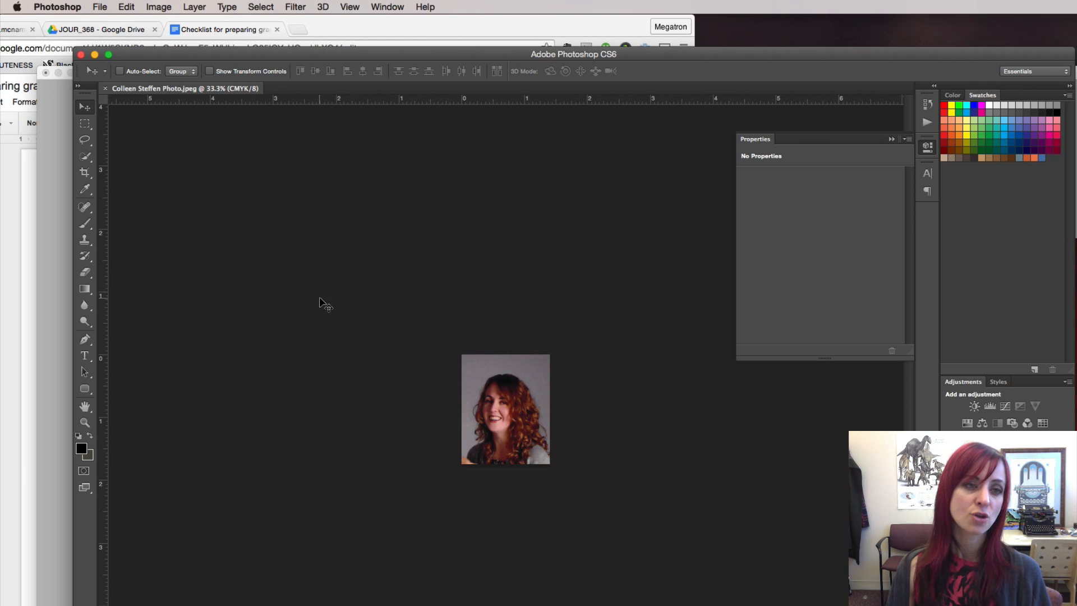
click(105, 89)
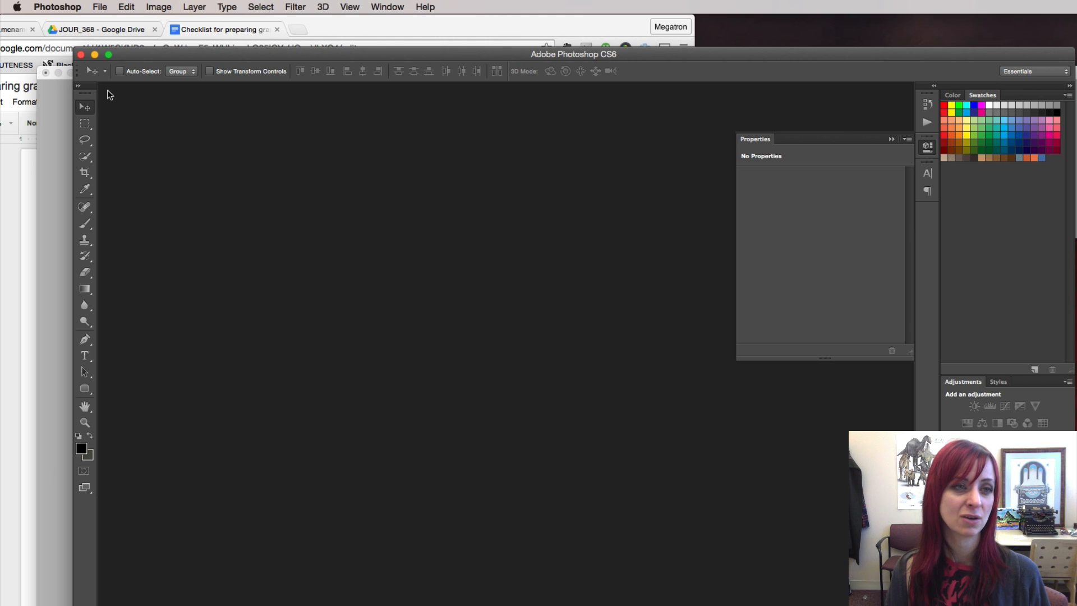
key(super+Tab)
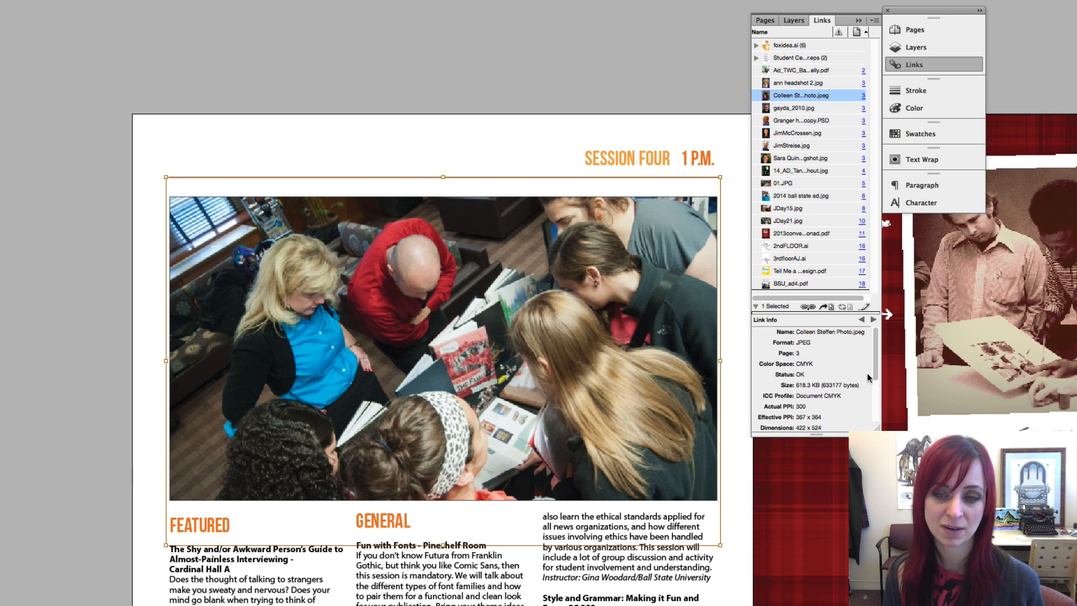
Check colour space and ppi of the next photo, PSD, JPEGs, mugshot and Shout ad links
scroll(874, 369, down, 1)
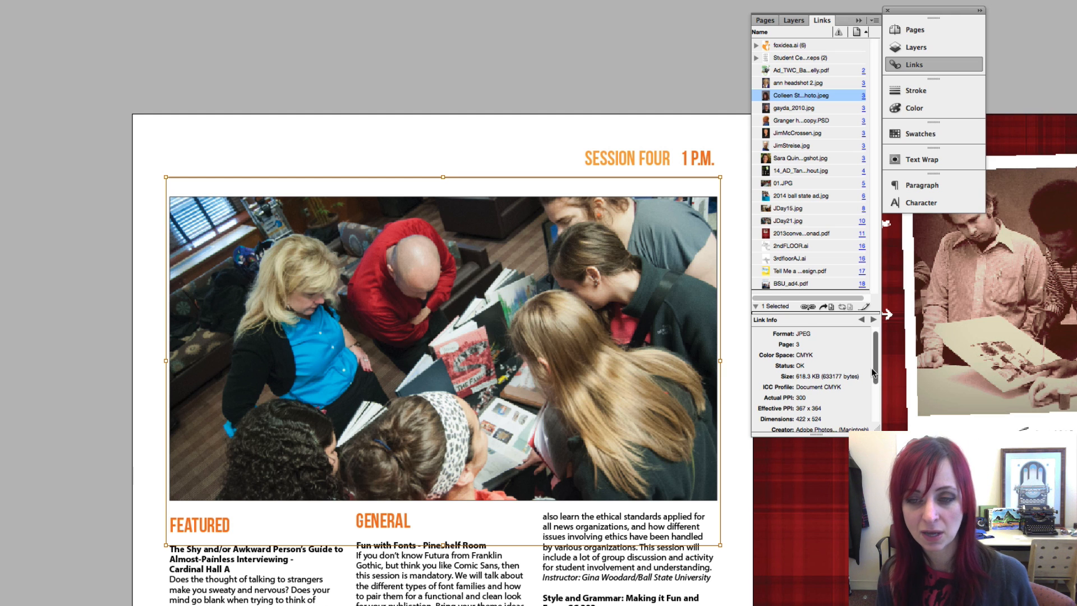
click(795, 110)
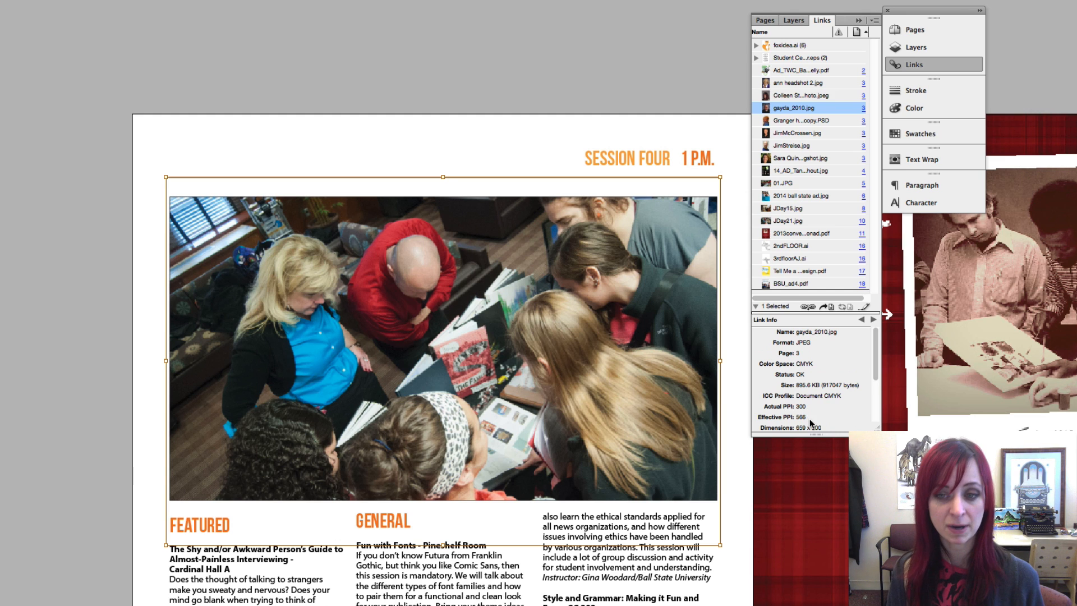
click(801, 121)
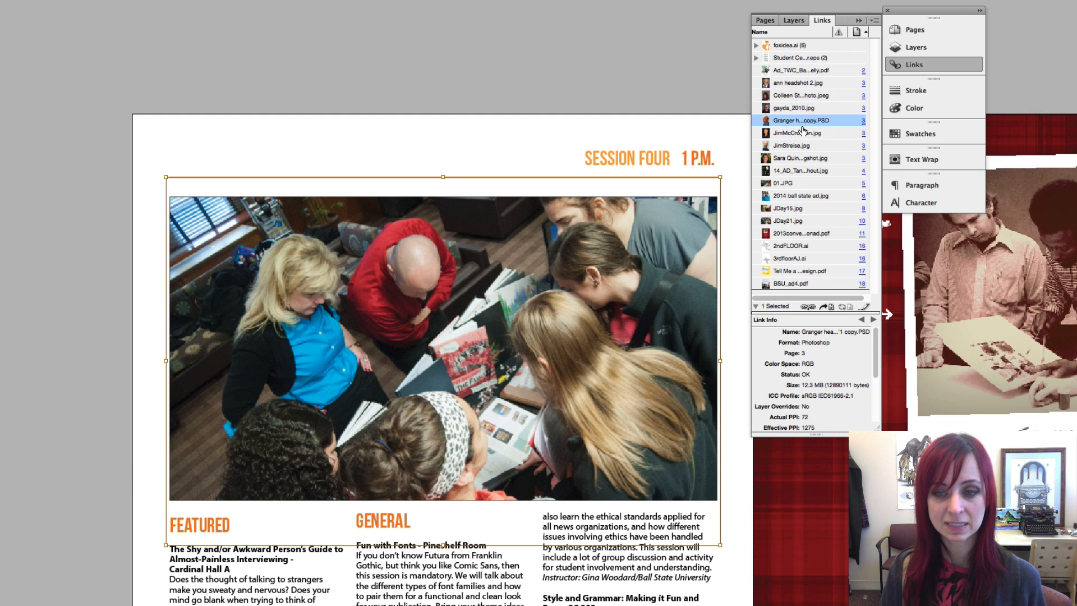
click(801, 135)
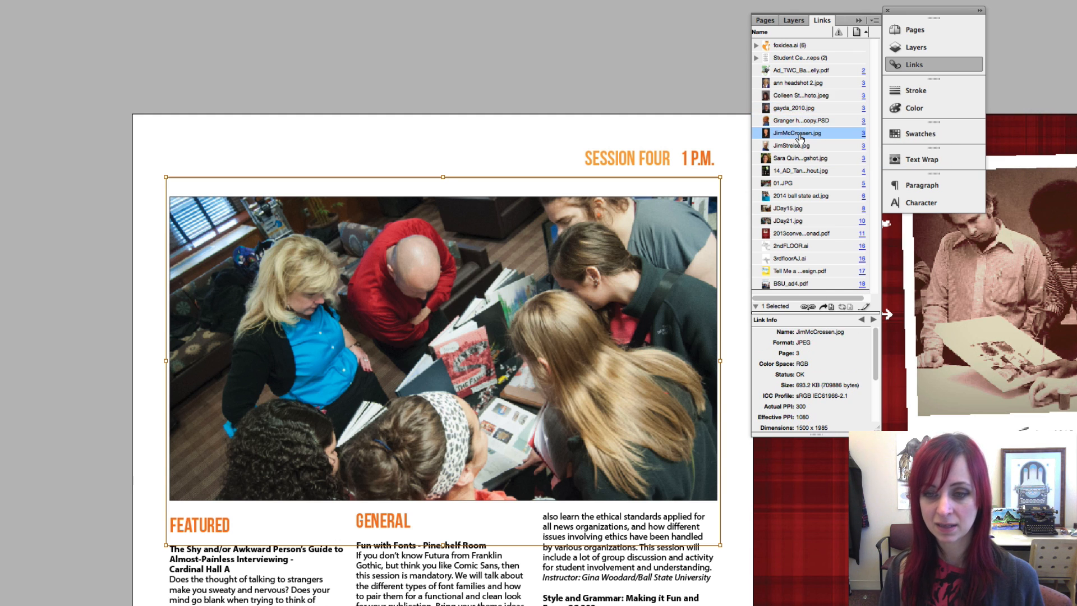
click(802, 147)
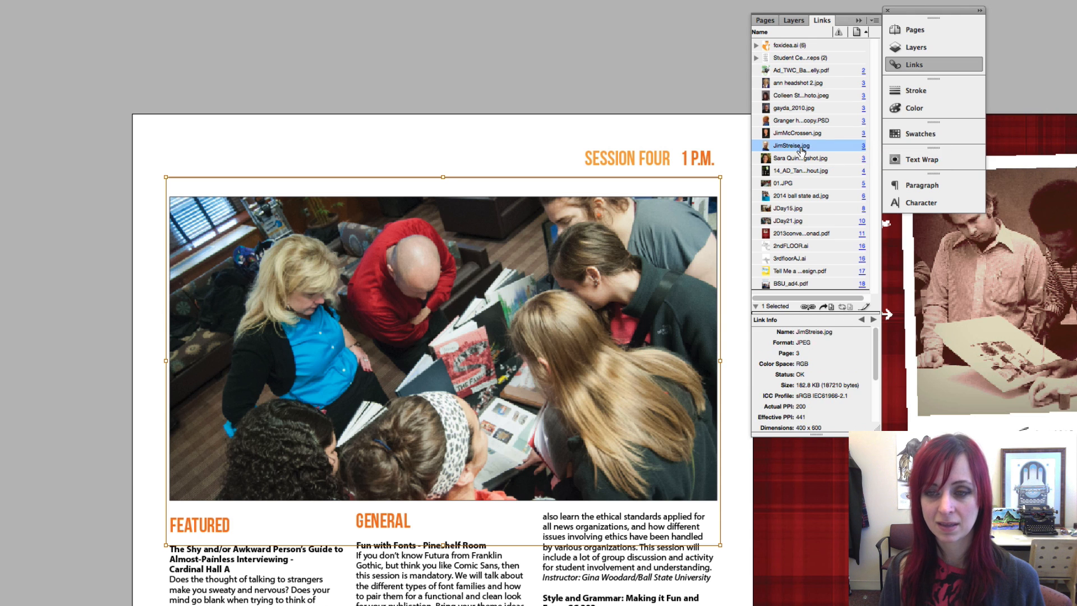
click(799, 160)
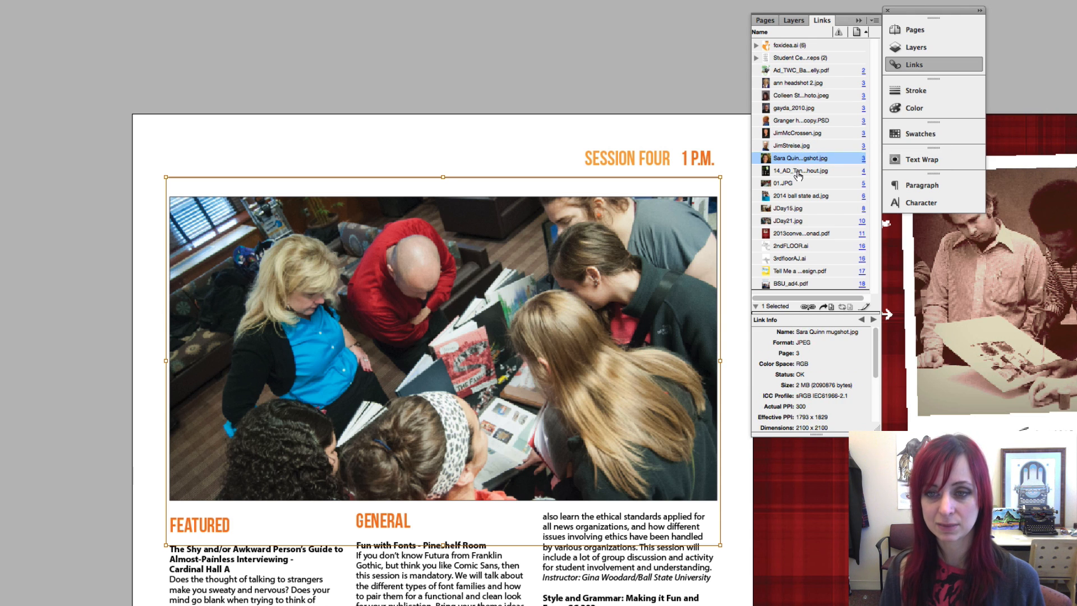
click(799, 172)
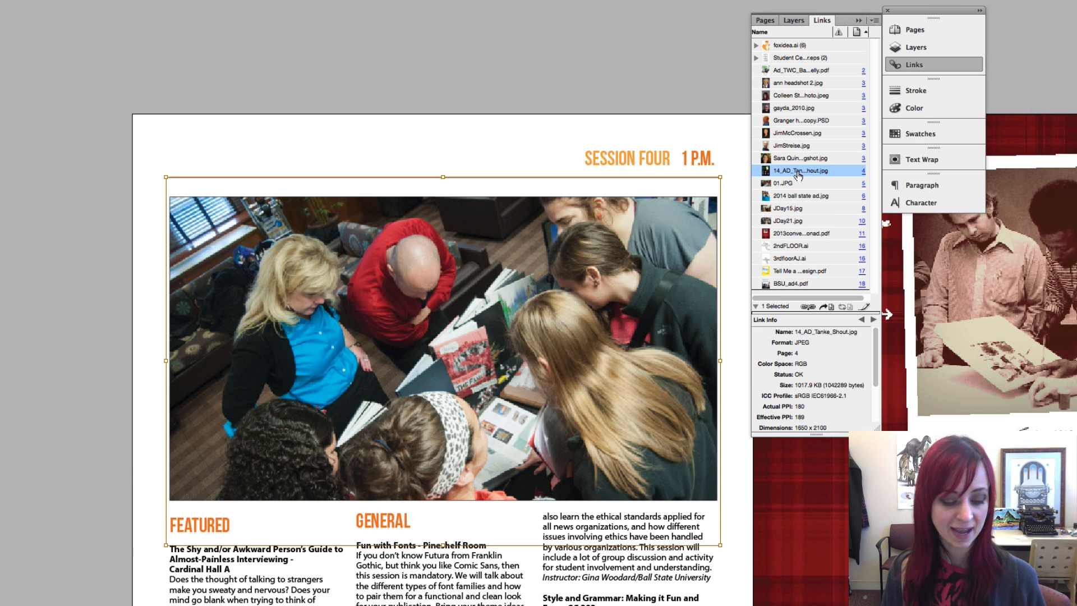
Open the Shout ad image in Photoshop CS6 and set it to 300 ppi in Image Size
right_click(799, 174)
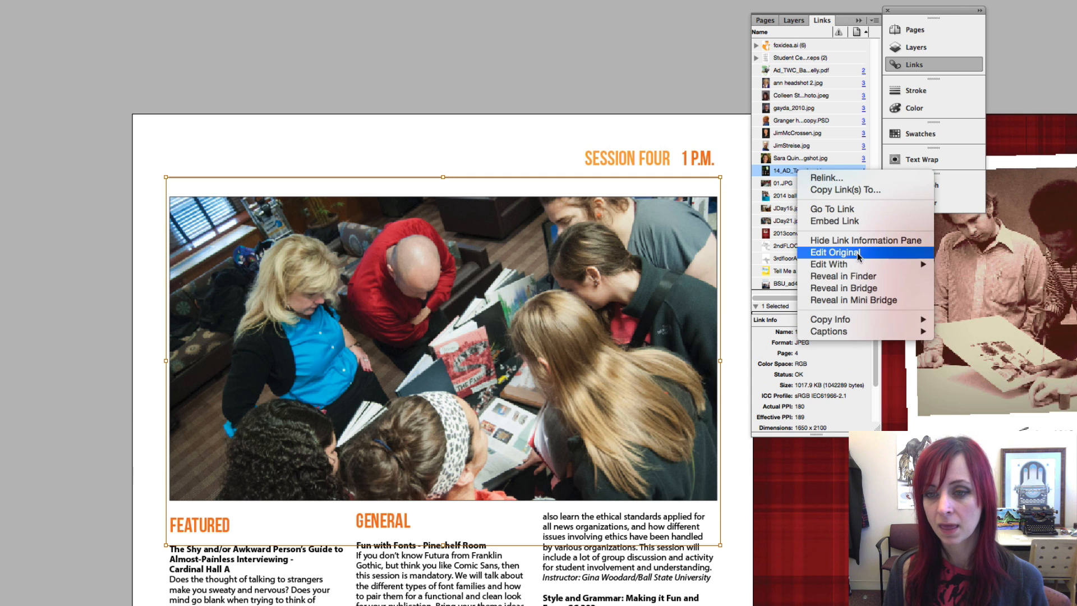
mouse_move(860, 260)
click(993, 243)
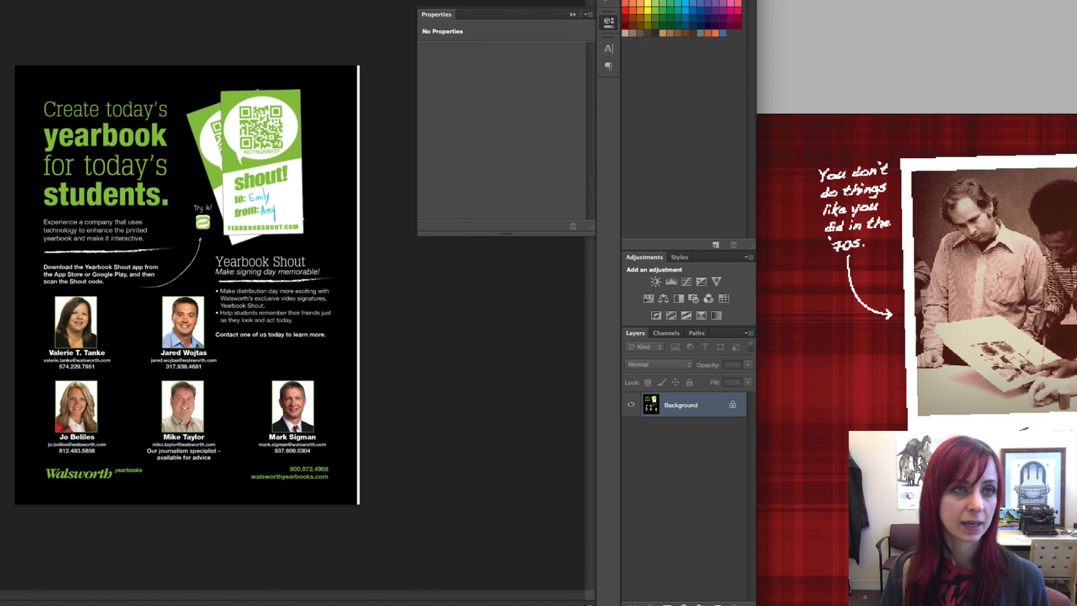
key(alt+super+i)
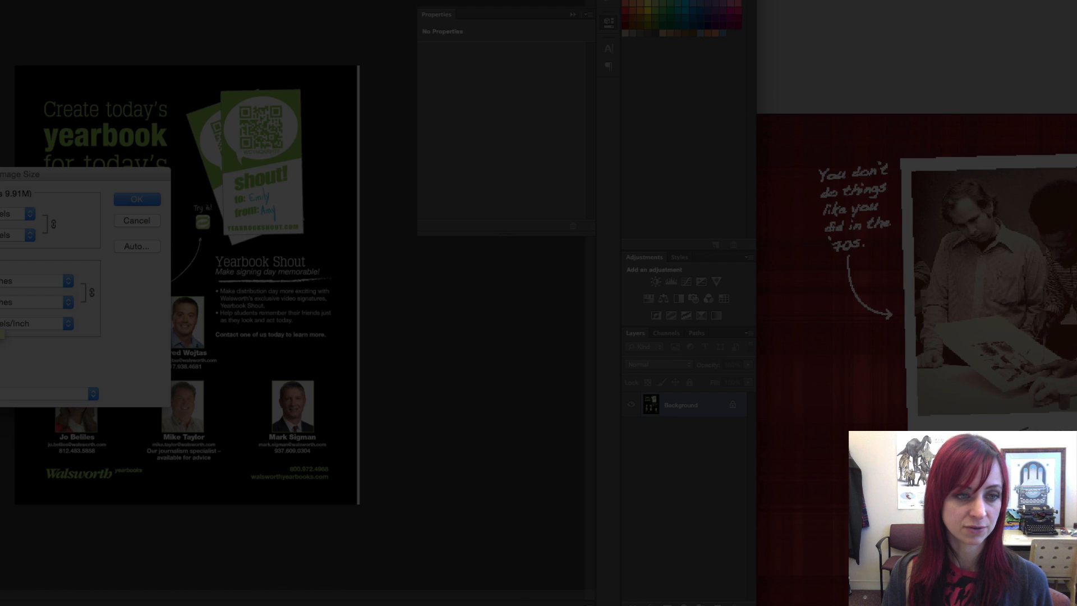
key(Escape)
key(super+equal)
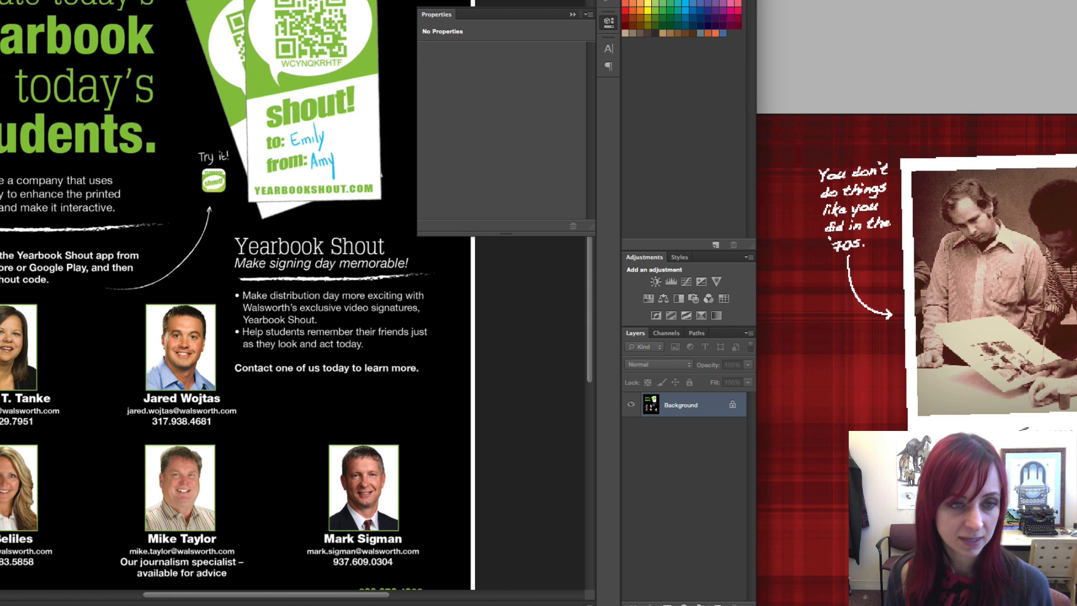
Save the ad as JPEG at maximum quality and close the document
key(super+s)
drag(469, 220, 517, 221)
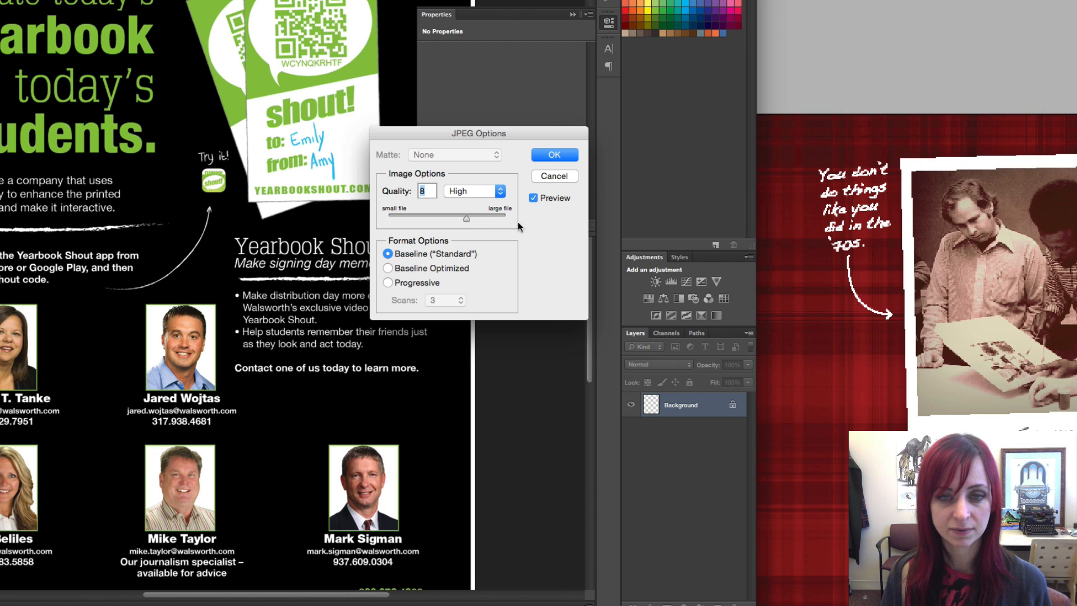
click(554, 154)
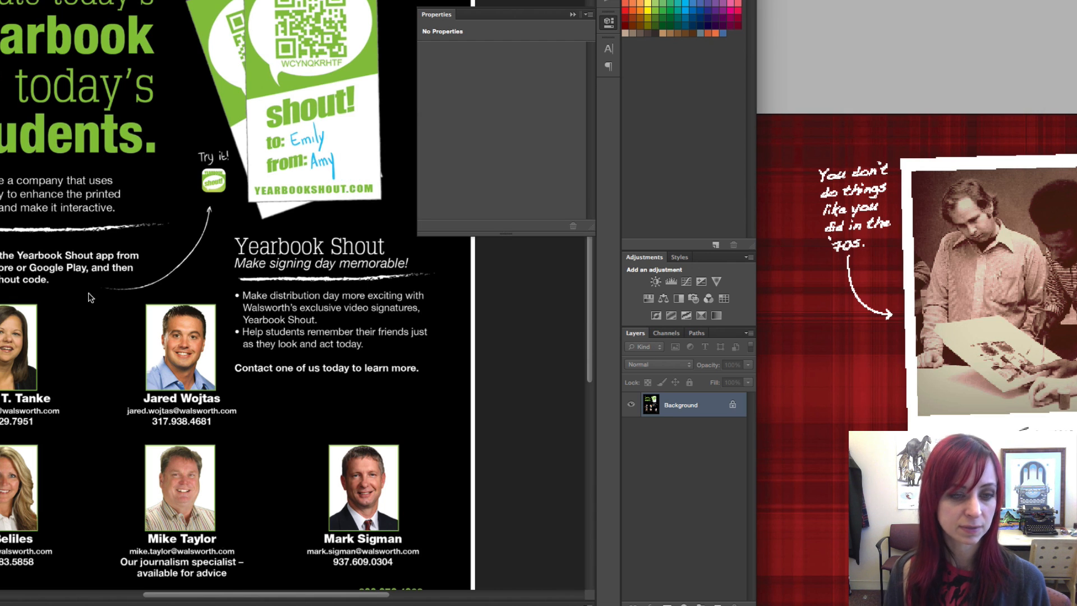
key(super+w)
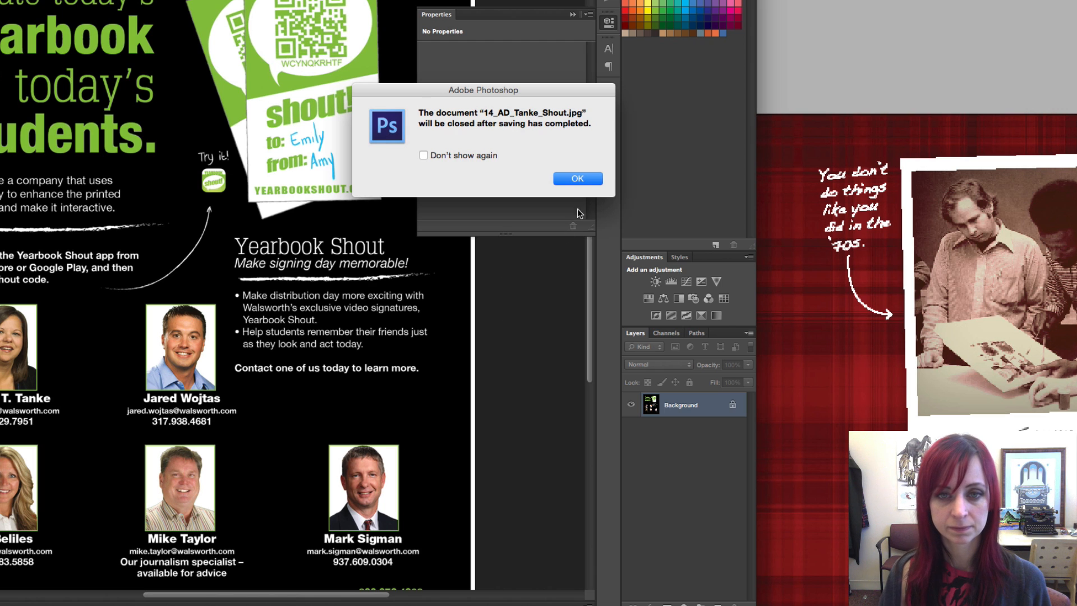
click(578, 178)
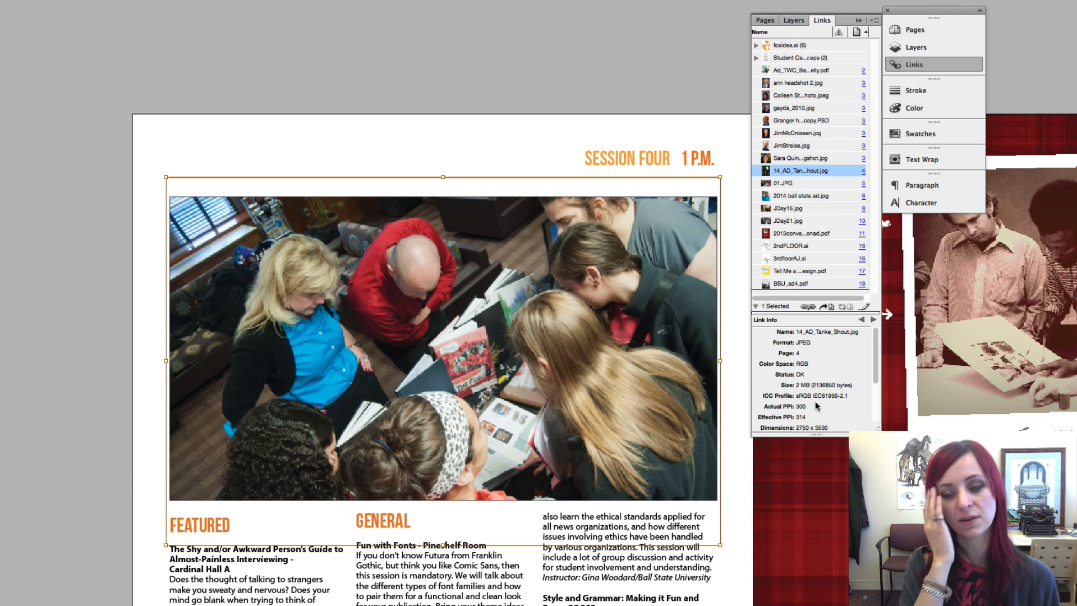
Check link details for 01.JPG, 2014 ball state ad.jpg, JDay21.jpg, 2ndFLOOR.ai and 3rdfloorAJ.ai, then switch to the checklist
click(785, 185)
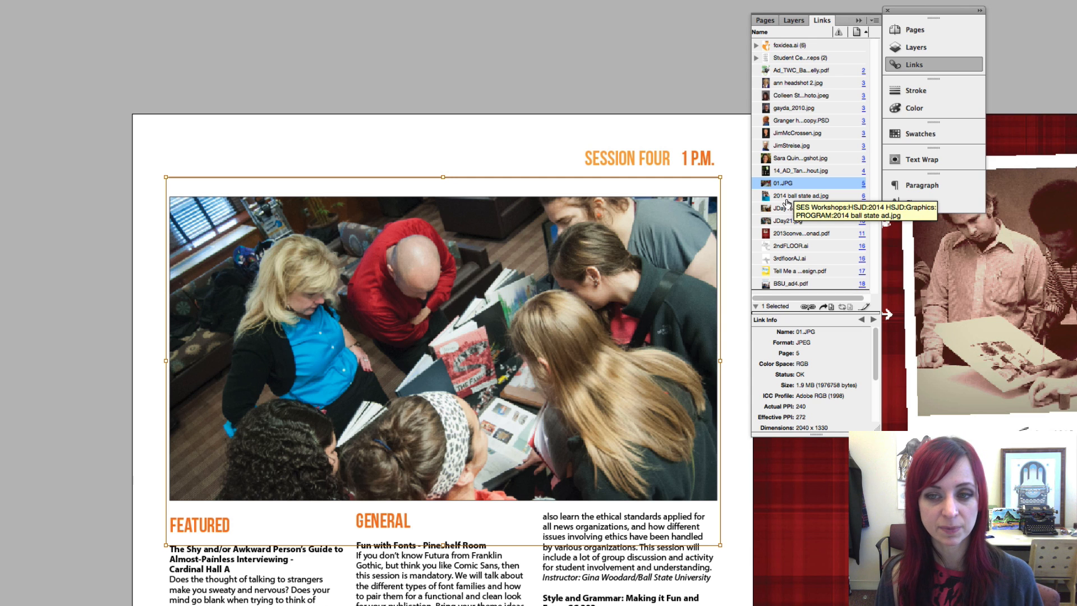
click(787, 197)
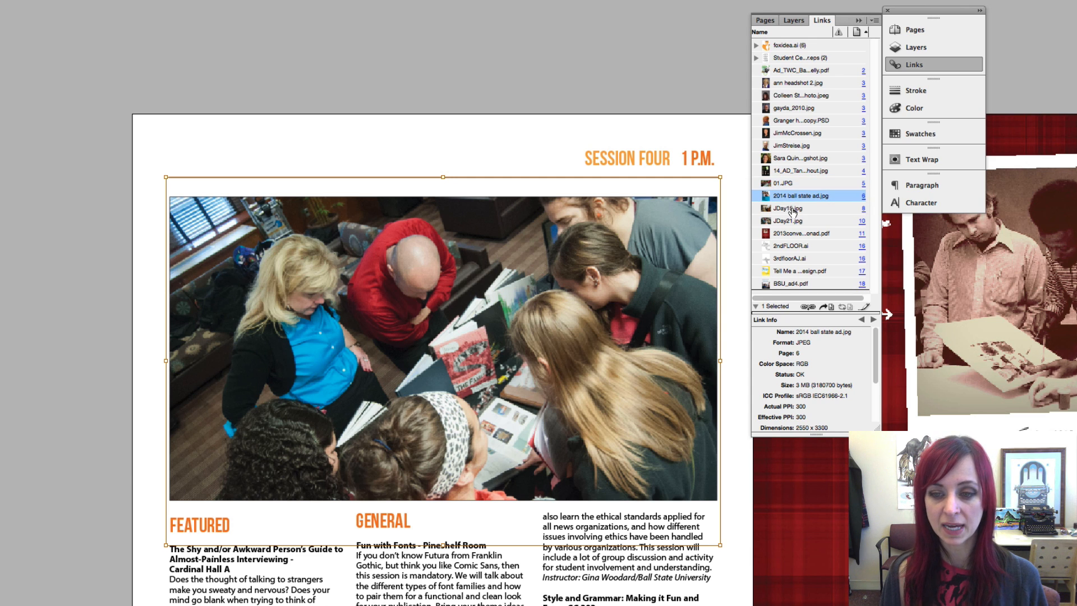
click(792, 210)
click(794, 223)
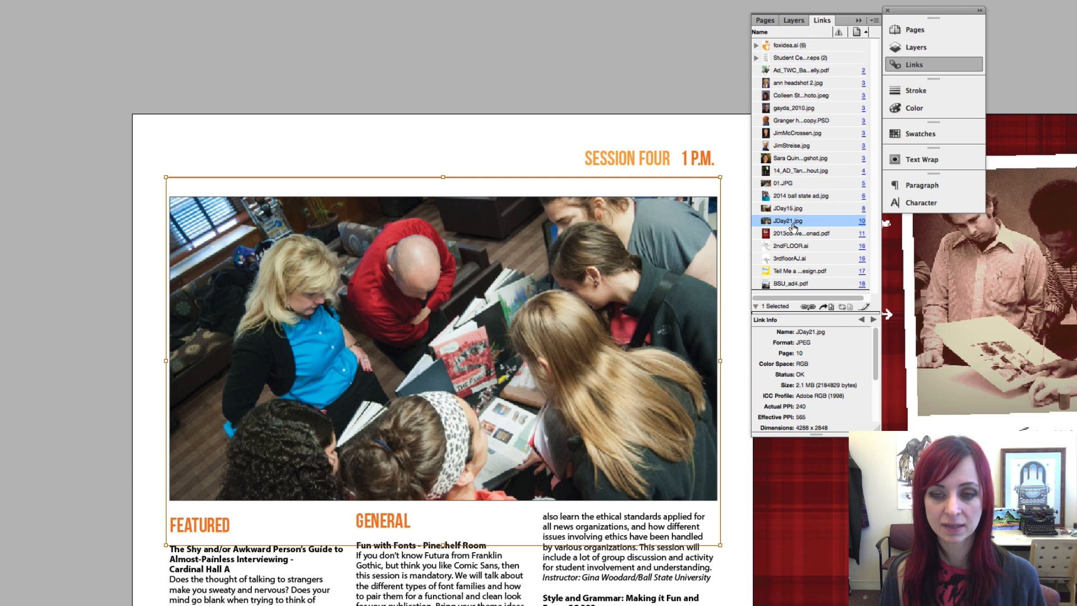
click(795, 234)
click(797, 249)
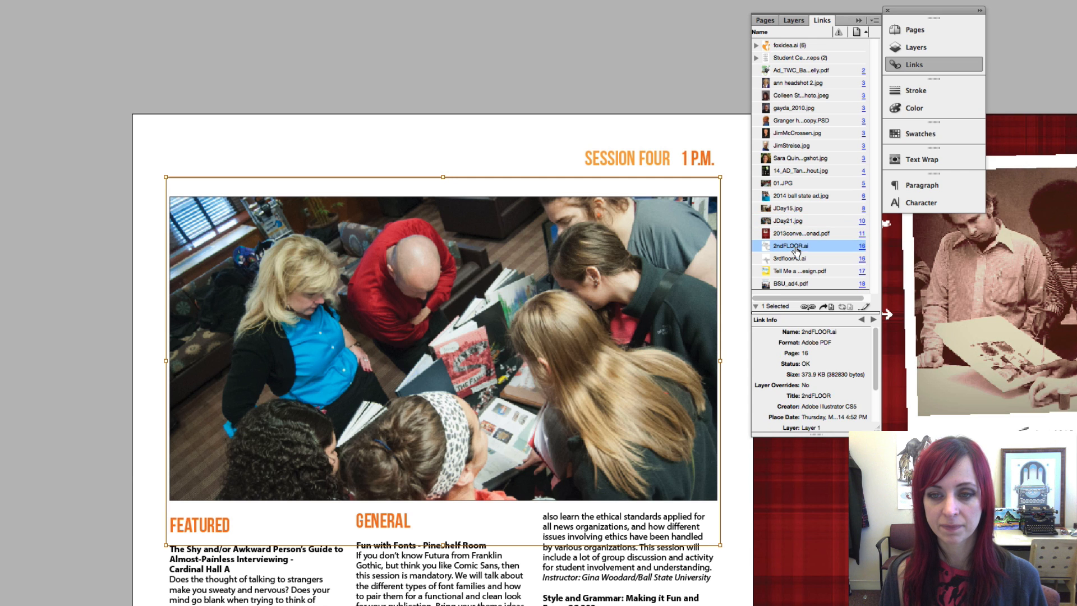
click(801, 258)
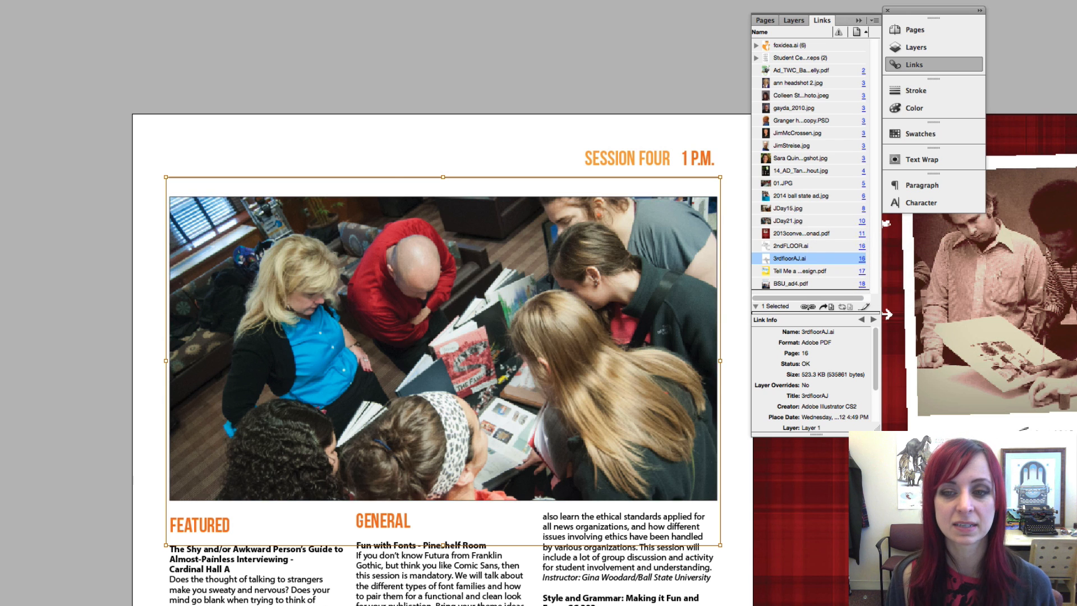
key(super+Tab)
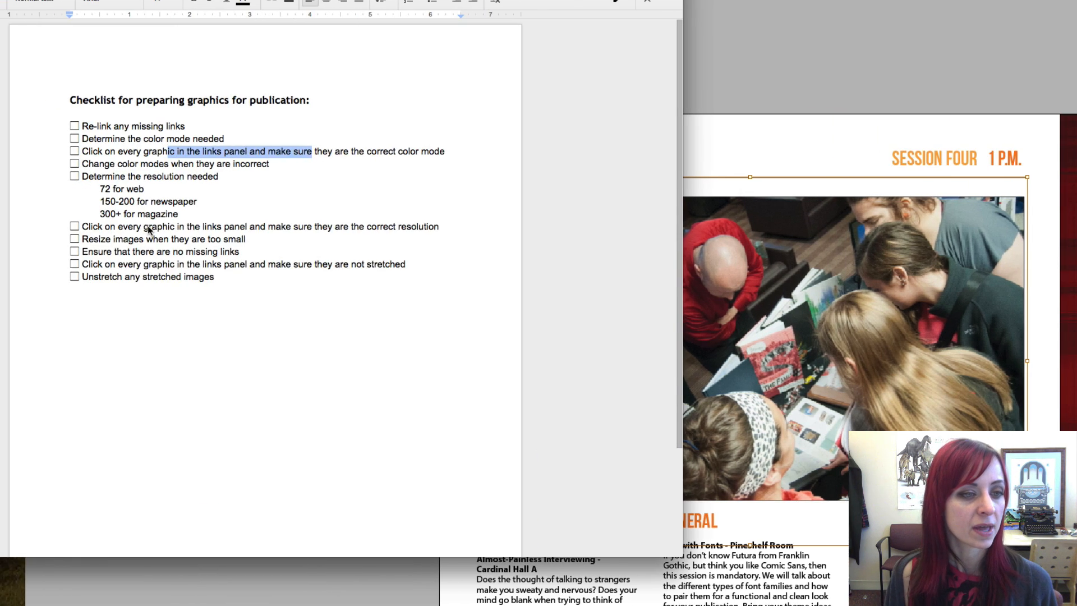
click(151, 232)
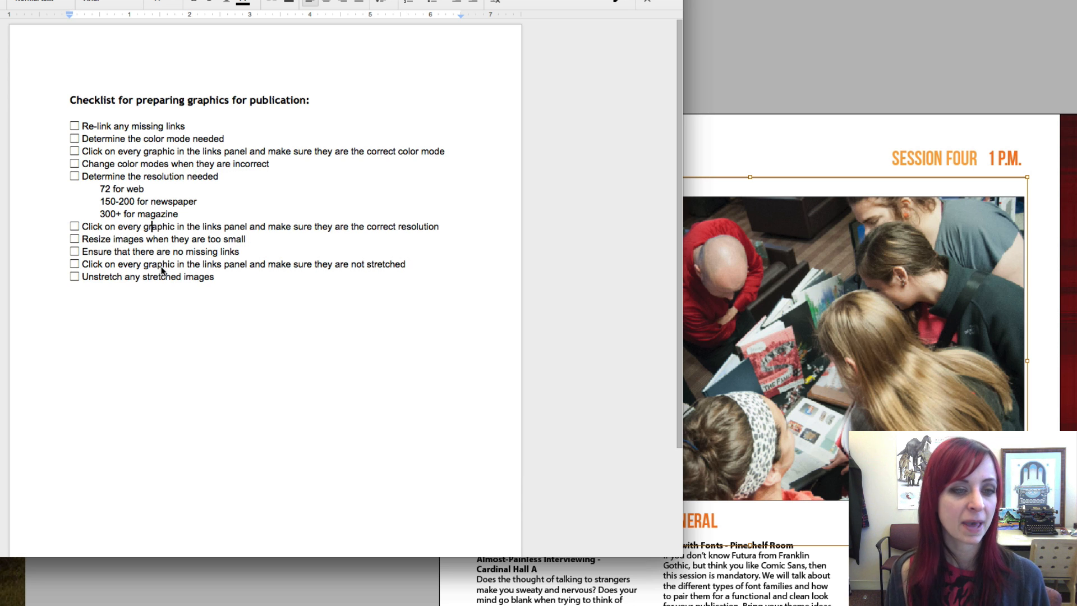
click(810, 77)
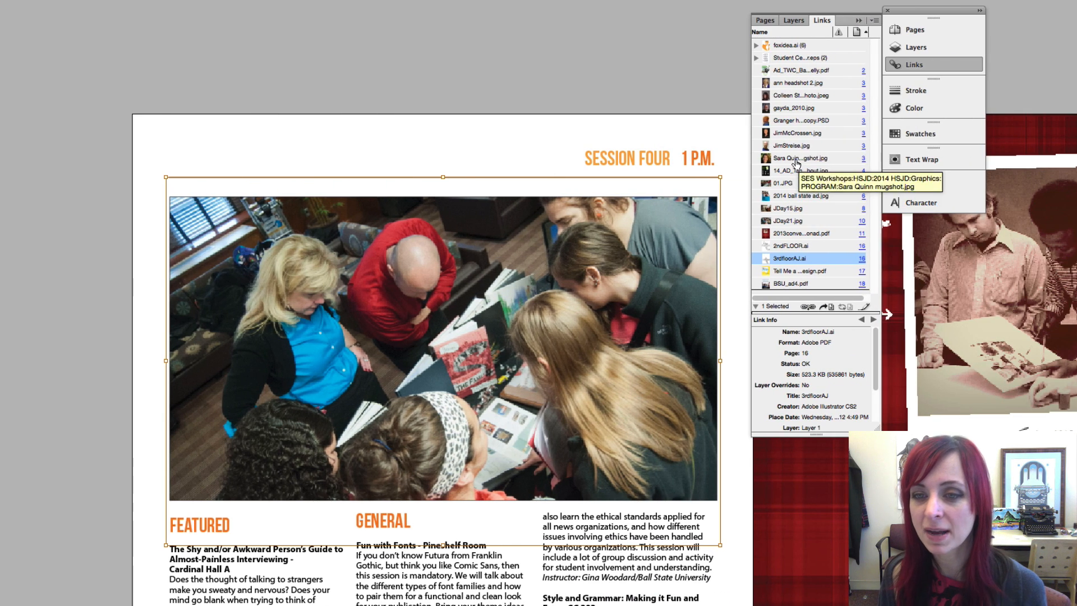
Read the speaker headshot link's 81.6% by 82.3% scale and jump to the photo on page 3
click(795, 99)
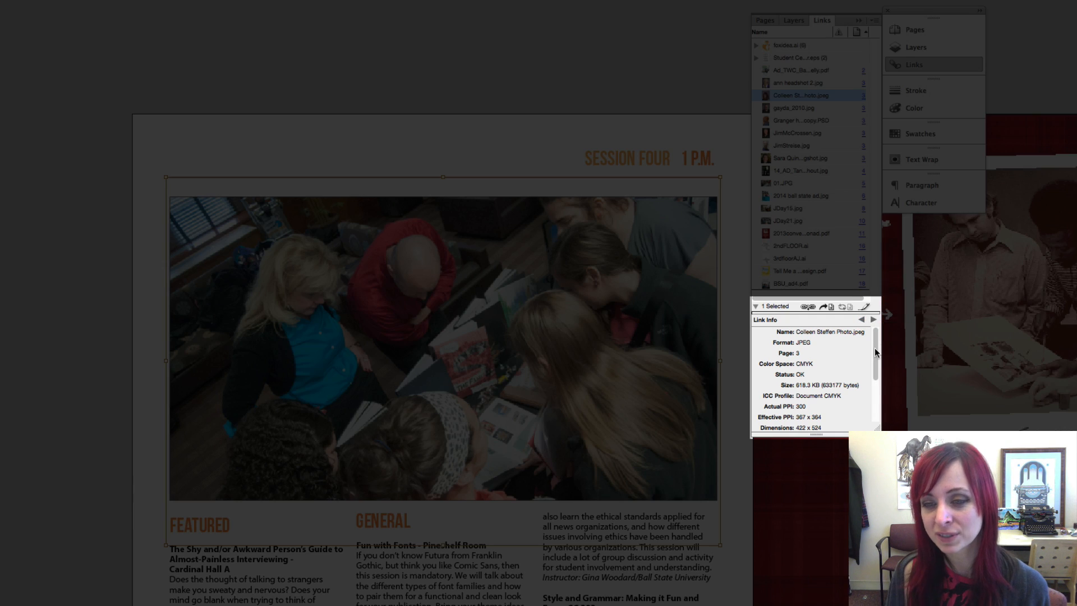
drag(874, 348, 869, 402)
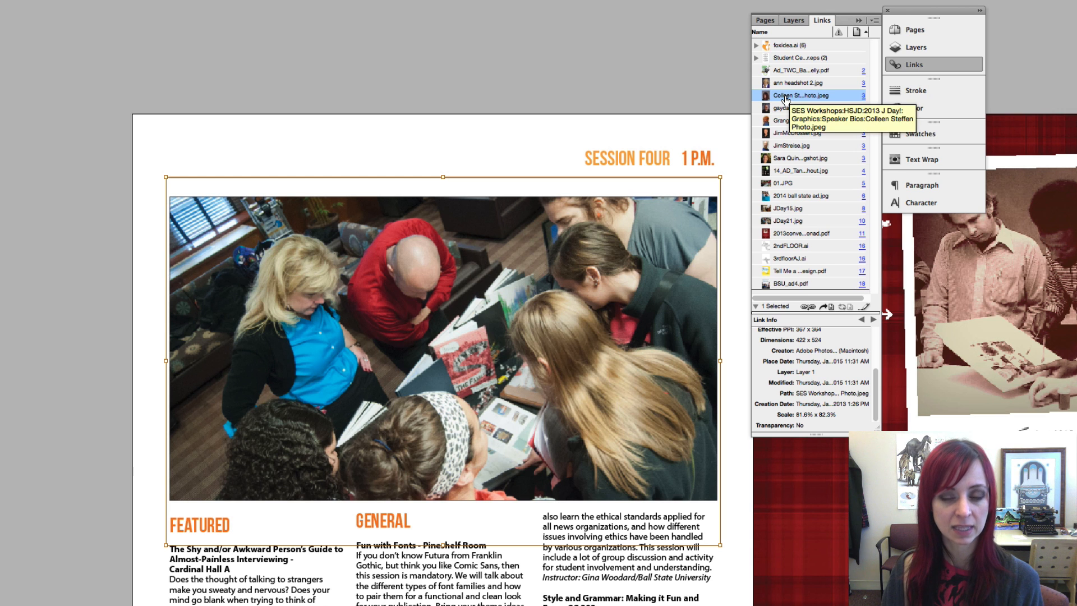
click(830, 308)
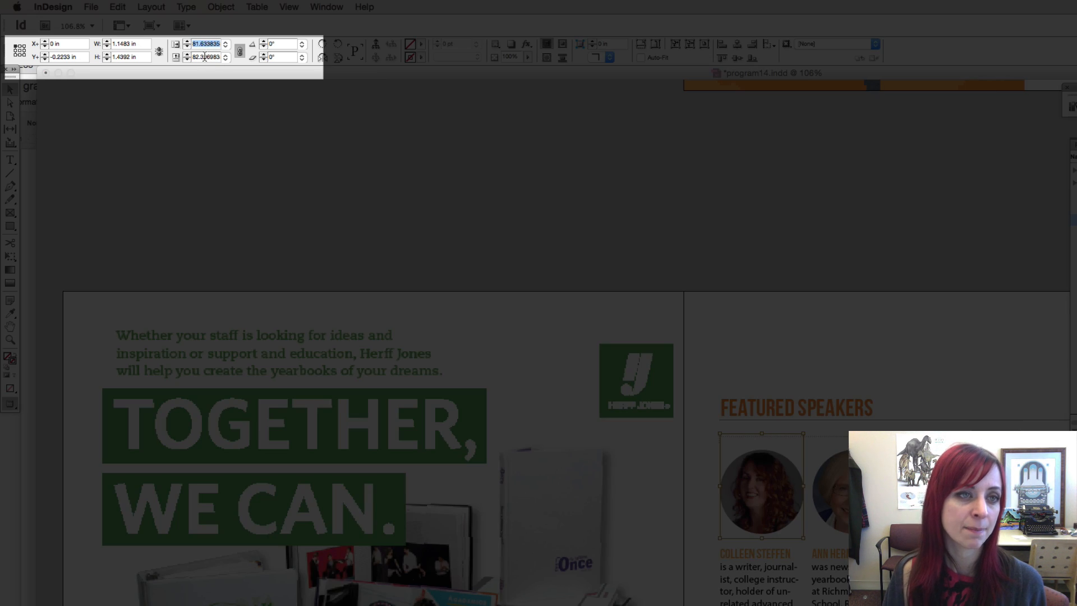
Unlink the scale proportions and scale the first speaker's headshot to 81.6% horizontally and vertically
click(205, 56)
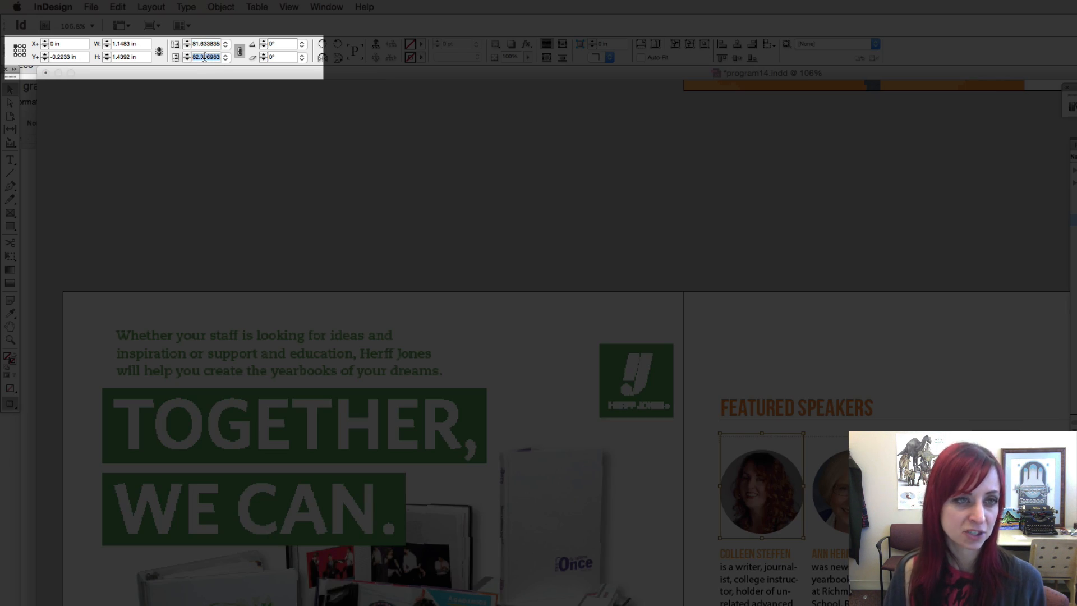
click(239, 54)
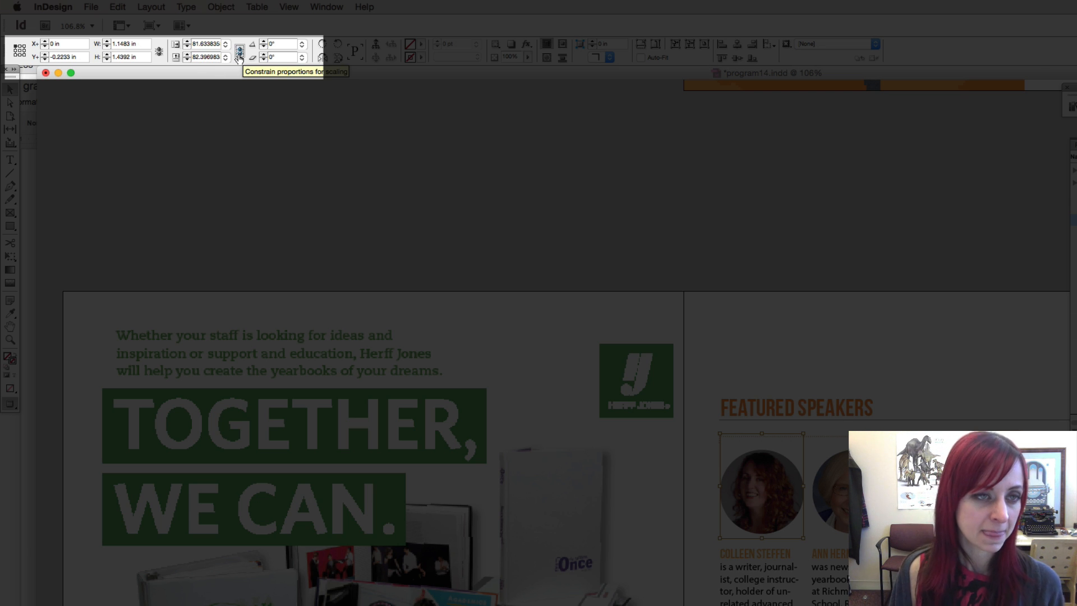
click(205, 43)
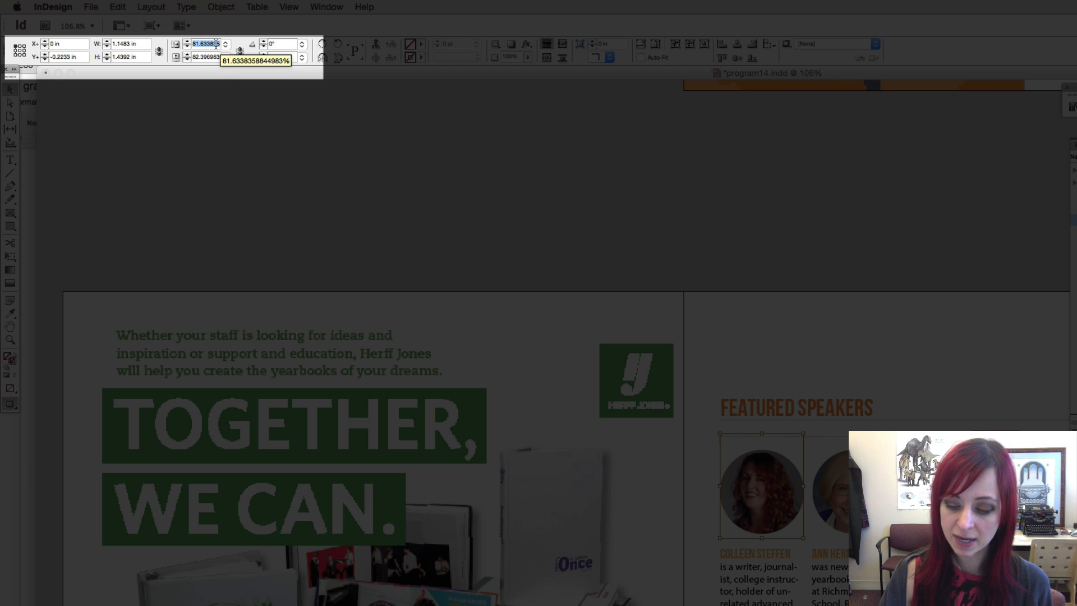
text(81)
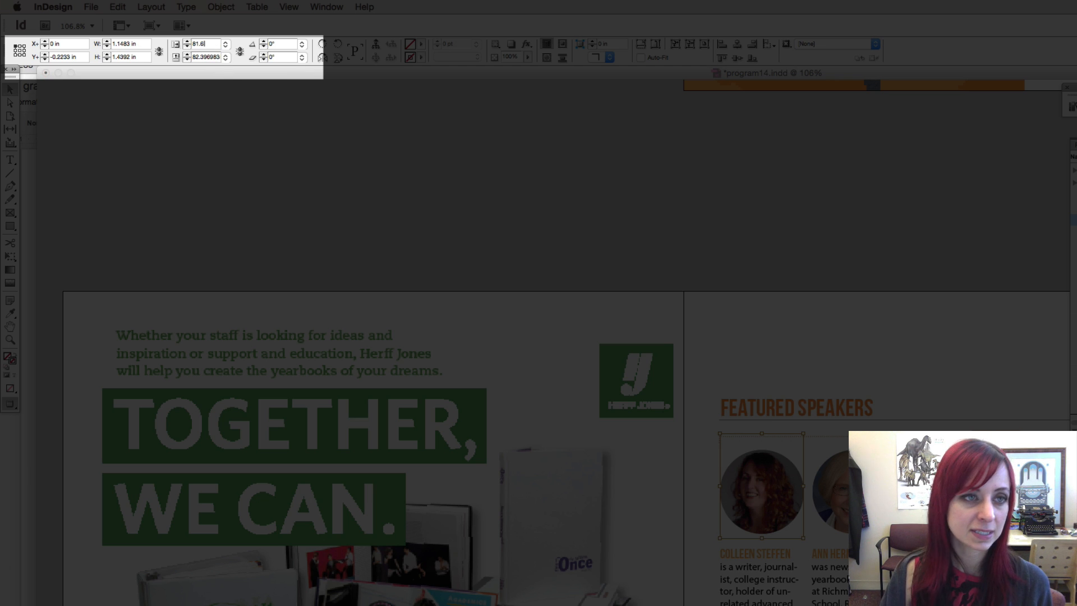
click(211, 56)
text(81.)
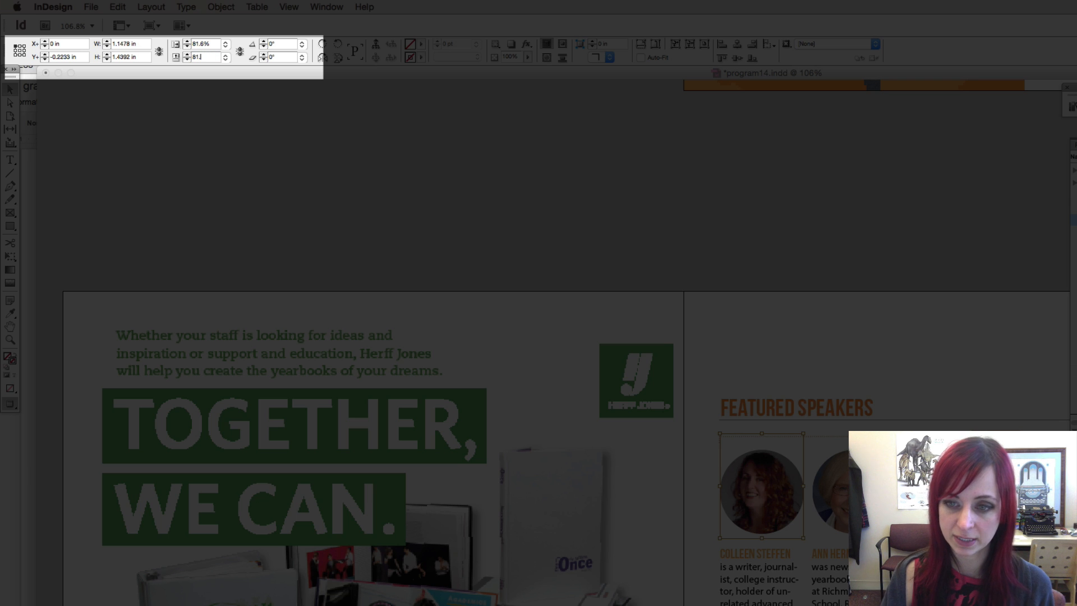
text(6)
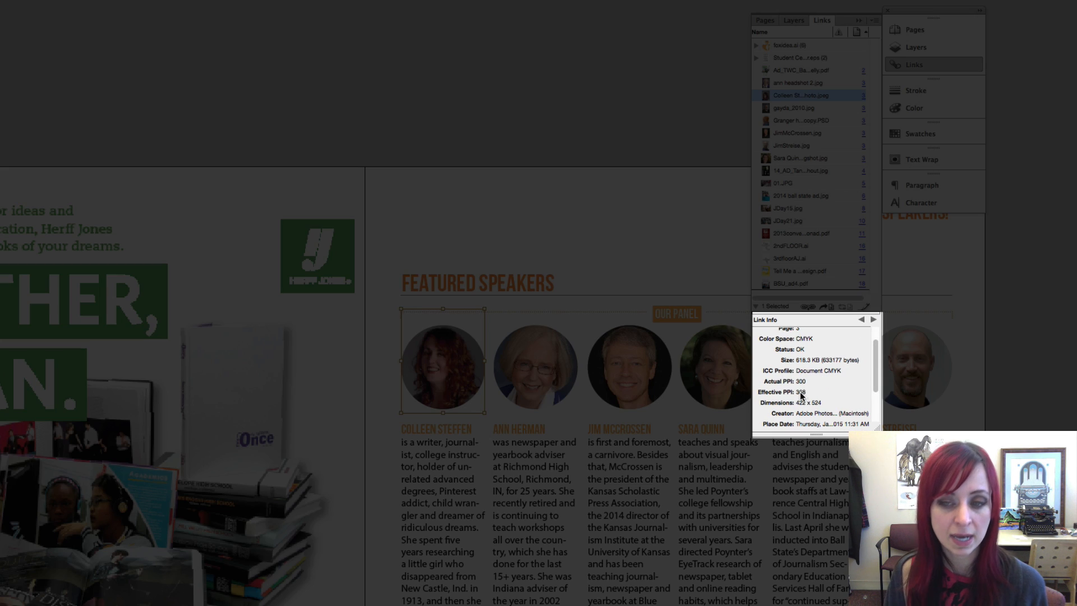
Review the other speaker headshot links, then jump to the fourth speaker's mugshot, stretched at 16.734% × 16.405%
scroll(801, 395, down, 3)
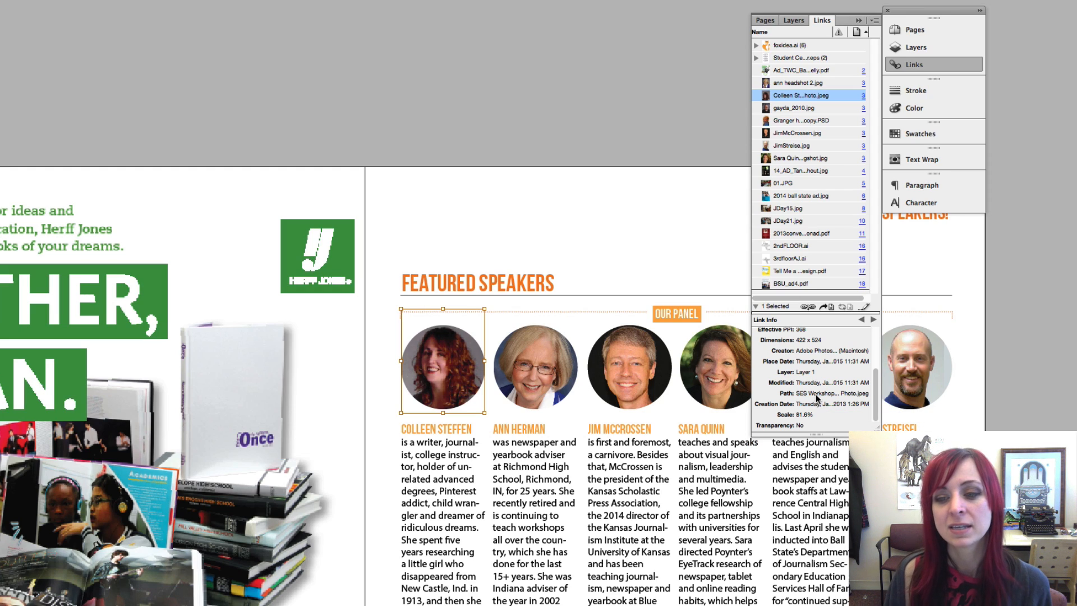
scroll(817, 410, up, 1)
click(806, 109)
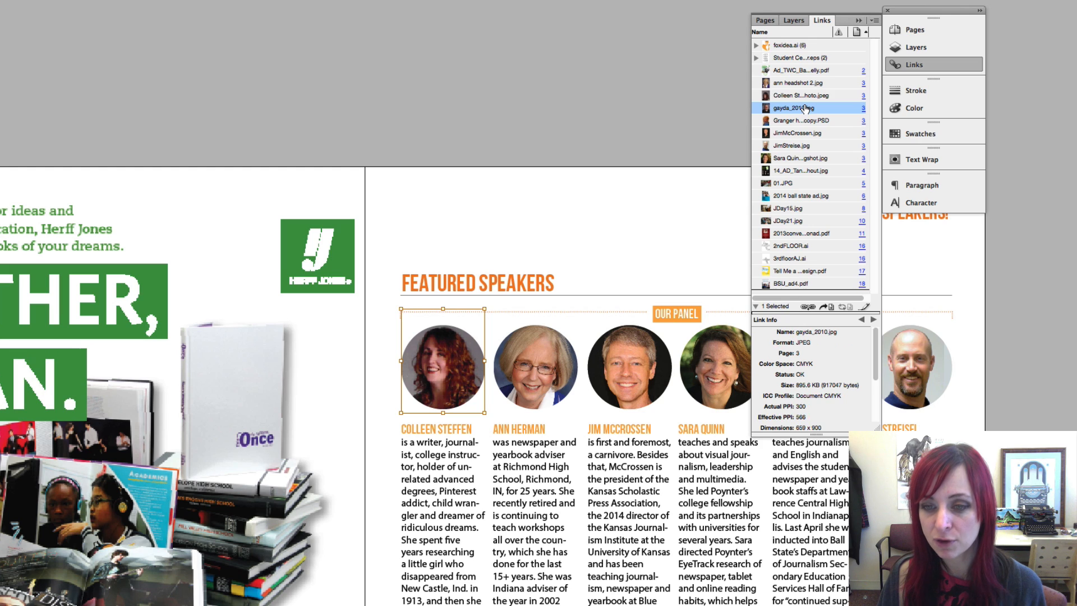
click(808, 135)
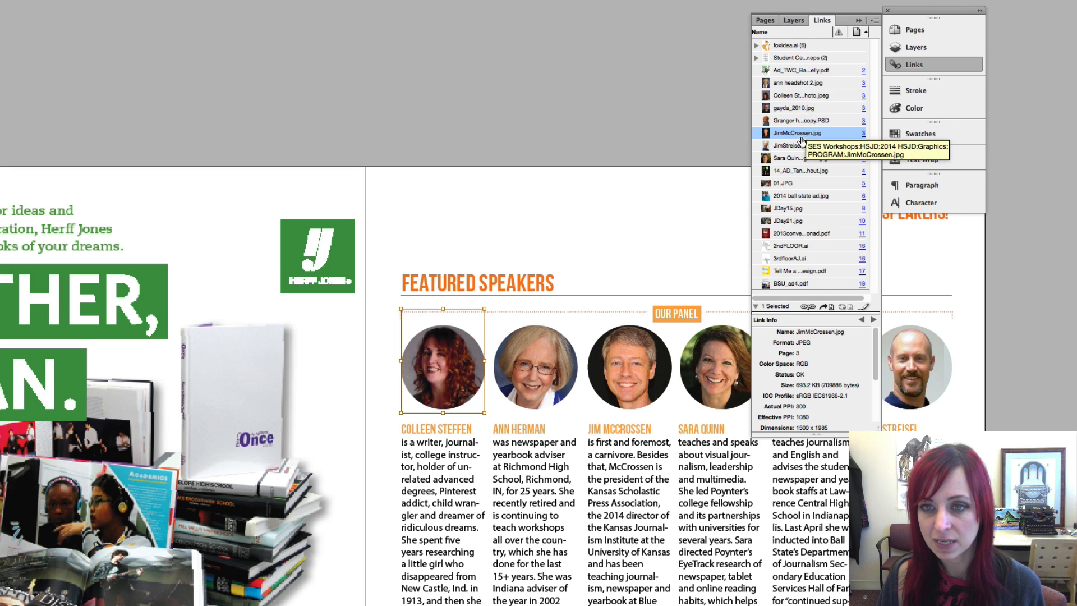
click(802, 146)
click(802, 159)
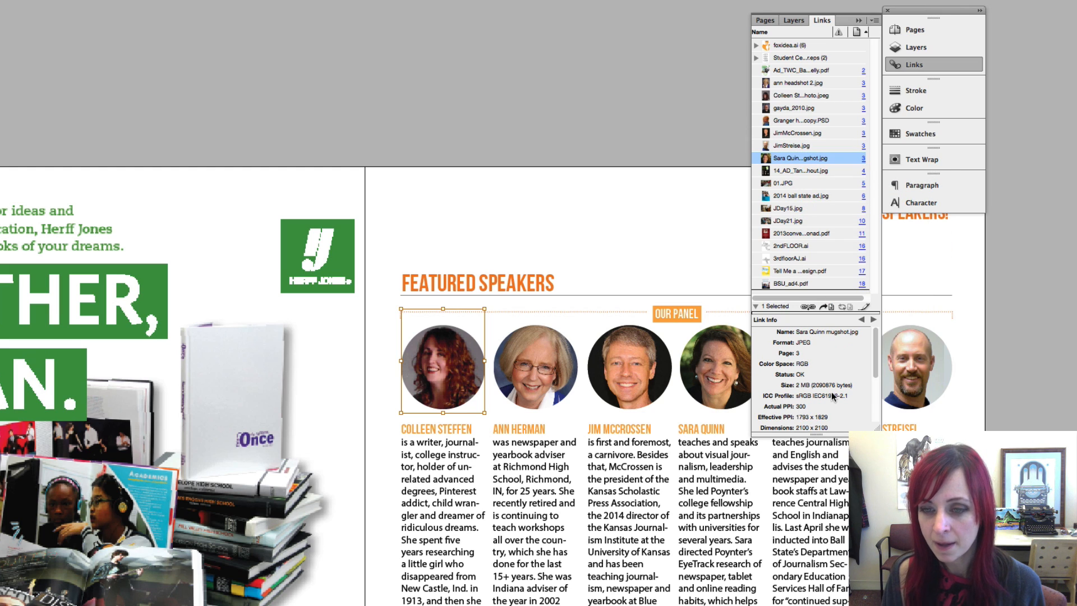
scroll(831, 392, down, 5)
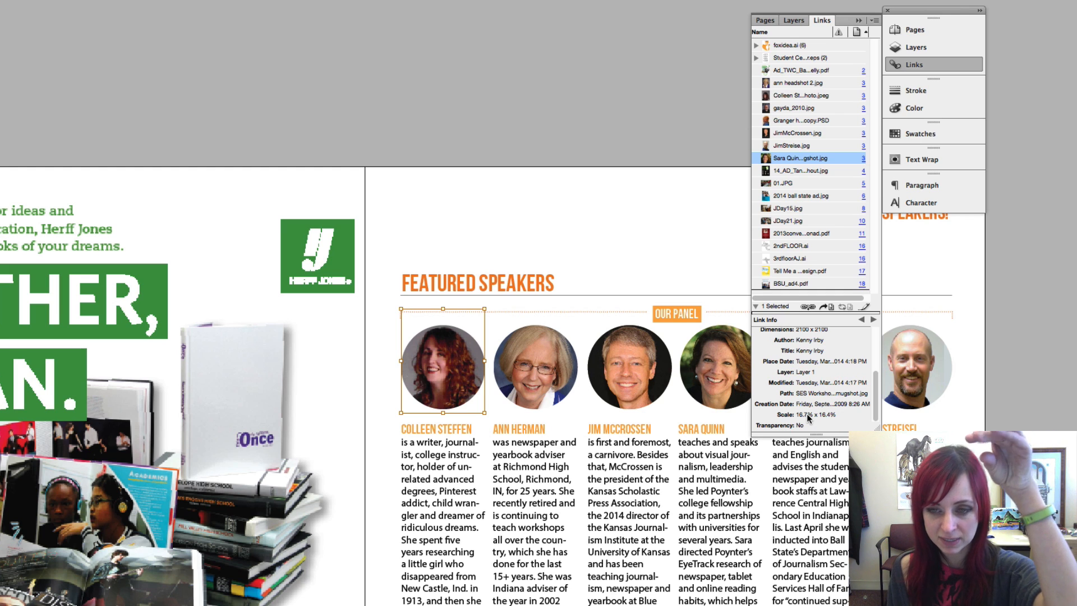
click(826, 307)
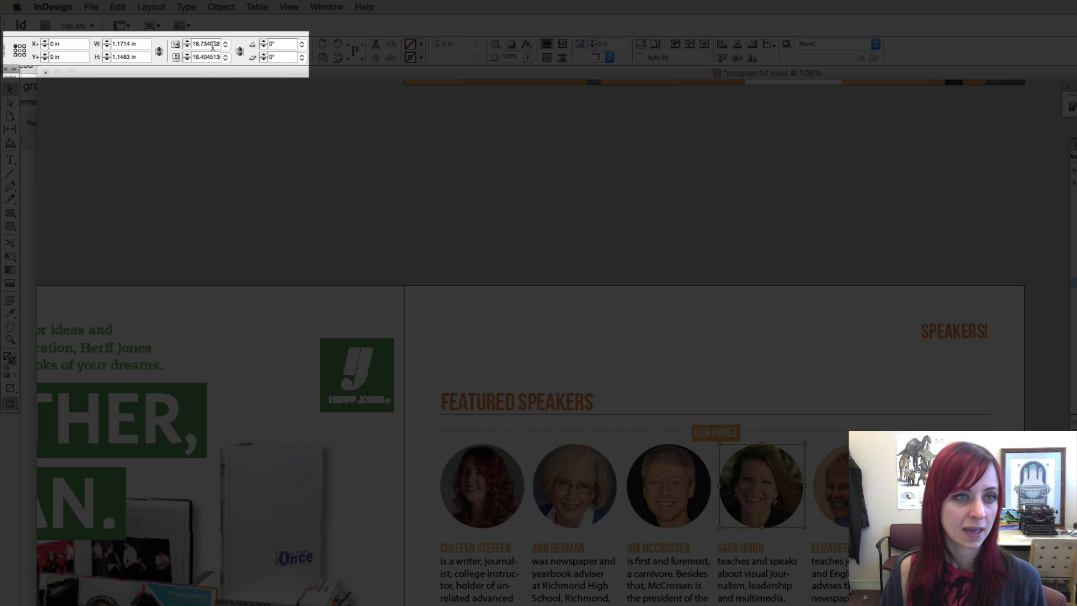
Scale the fourth speaker's headshot evenly to 16.7% by 16.7% (1.169 × 1.169 in)
double_click(213, 43)
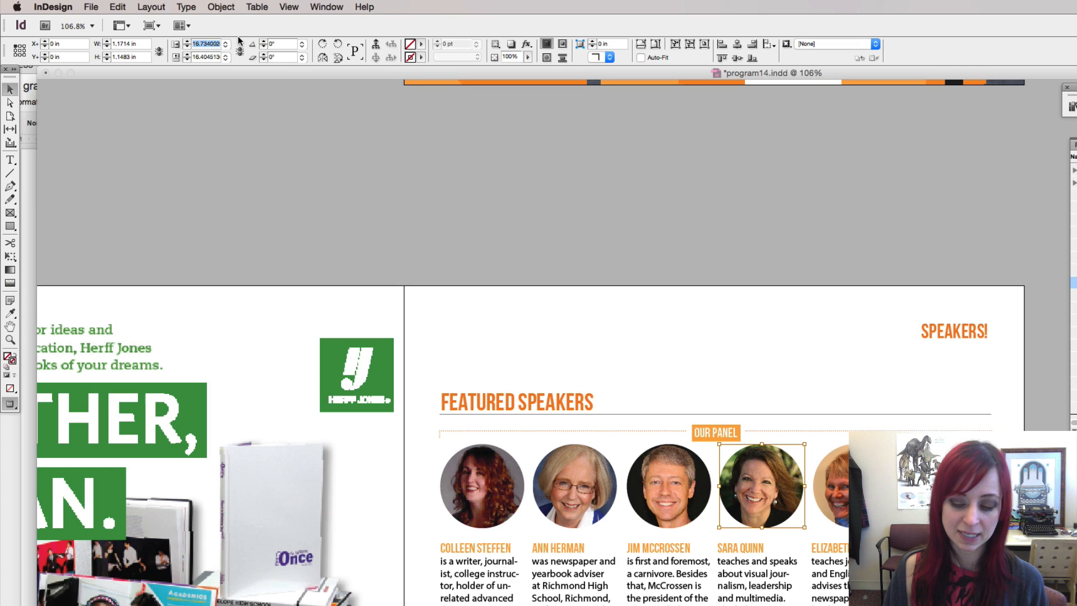
text(16.7)
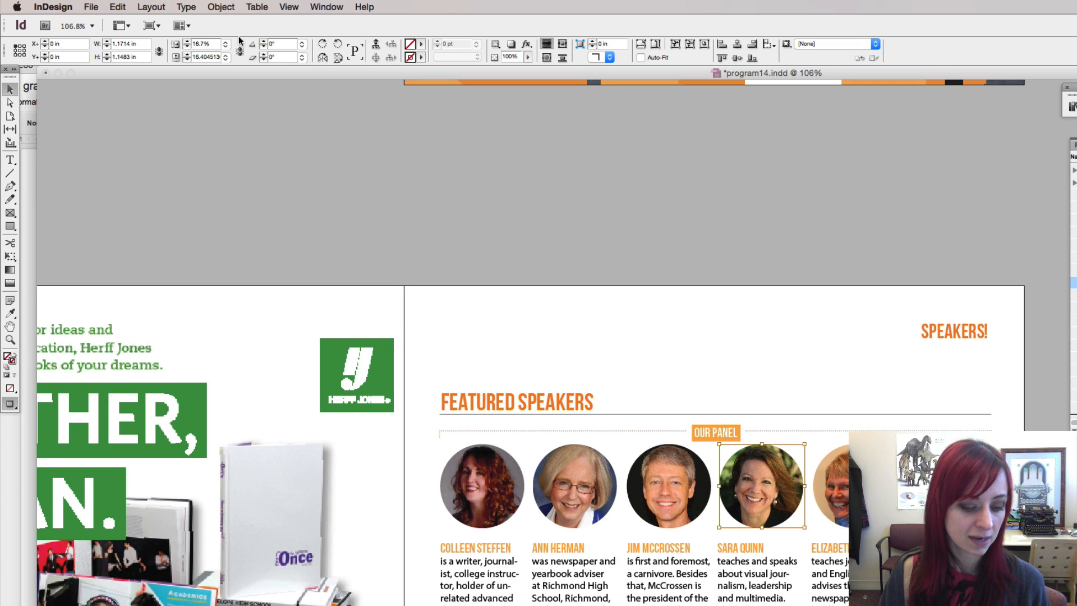
text(16.7)
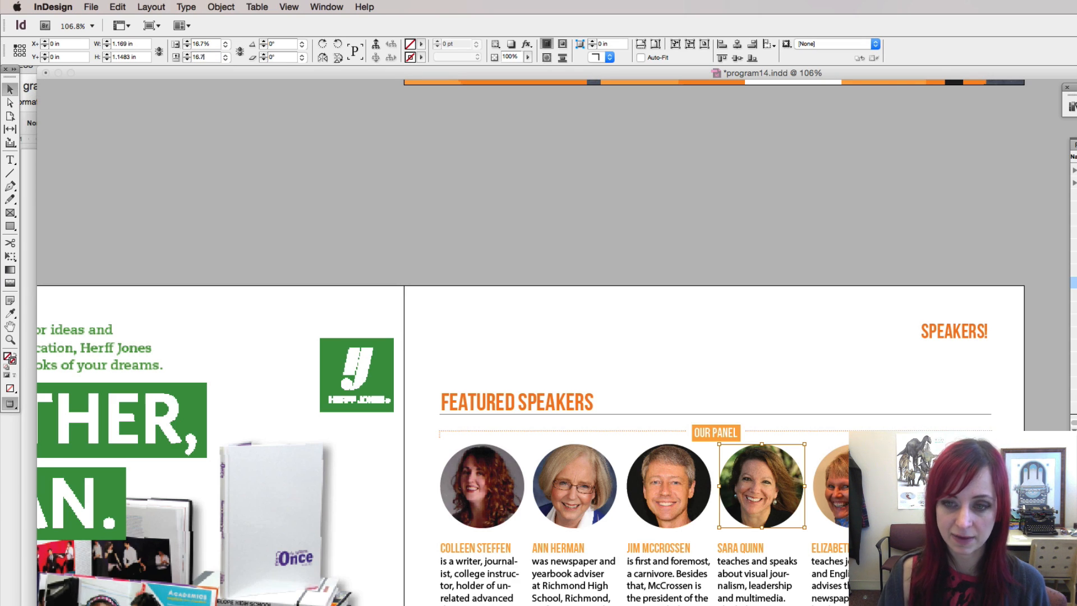
key(Return)
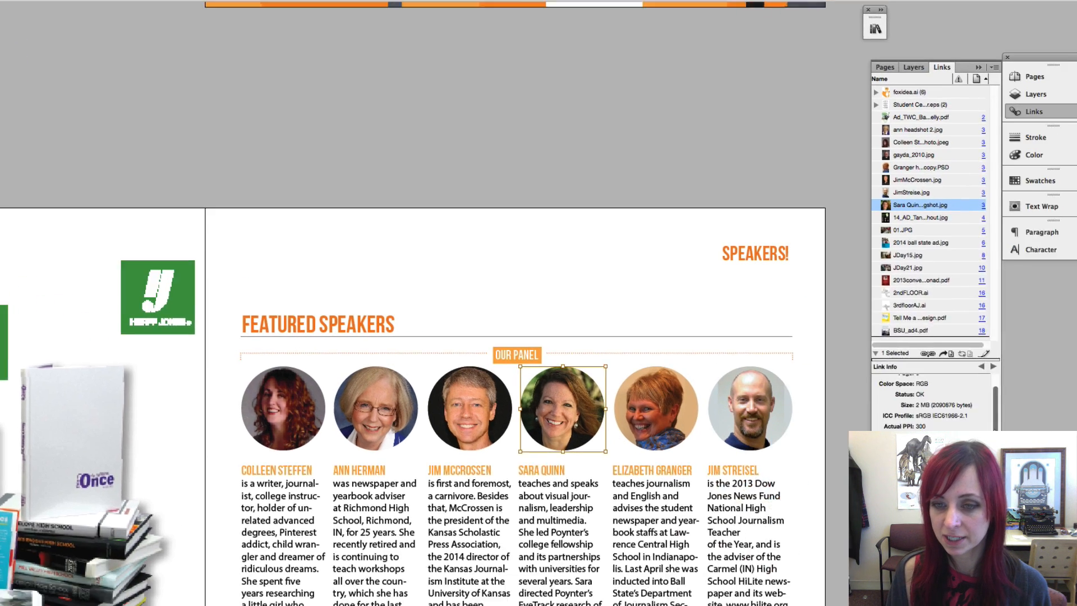
drag(876, 368, 876, 410)
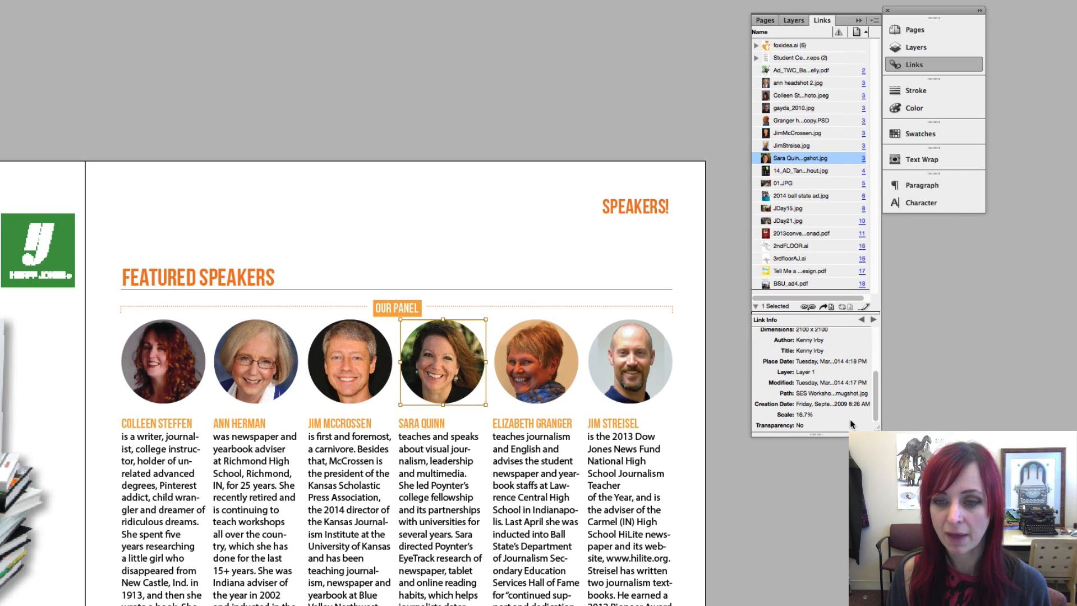
scroll(782, 393, up, 4)
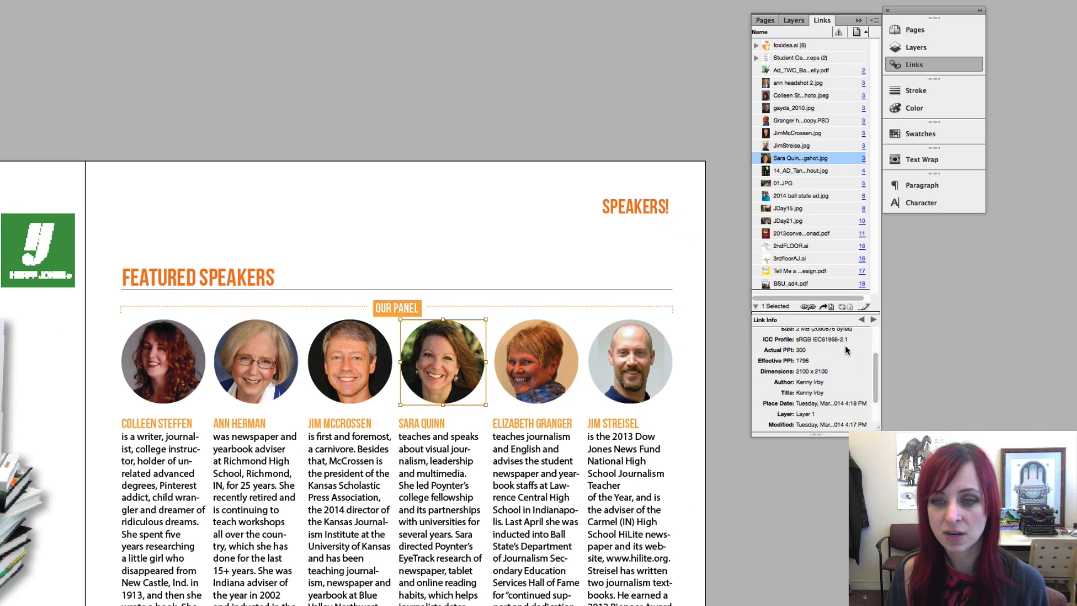